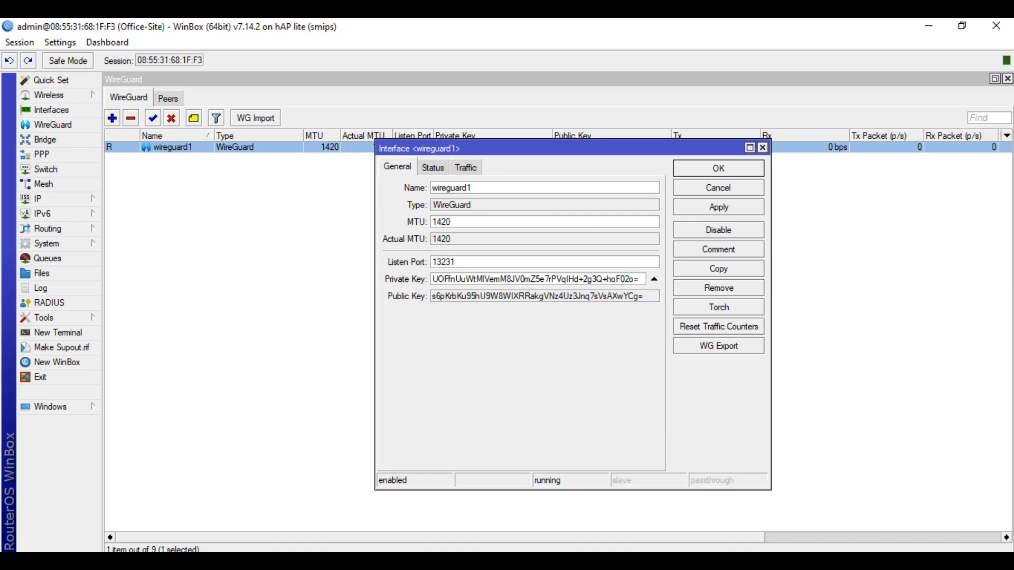
- Copy the wireguard1 interface's private key into the Wireguard Server private key line of the Notepad notes
{"action": "left_click", "coordinate": [377, 443]}
{"action": "key", "text": "ctrl+c"}
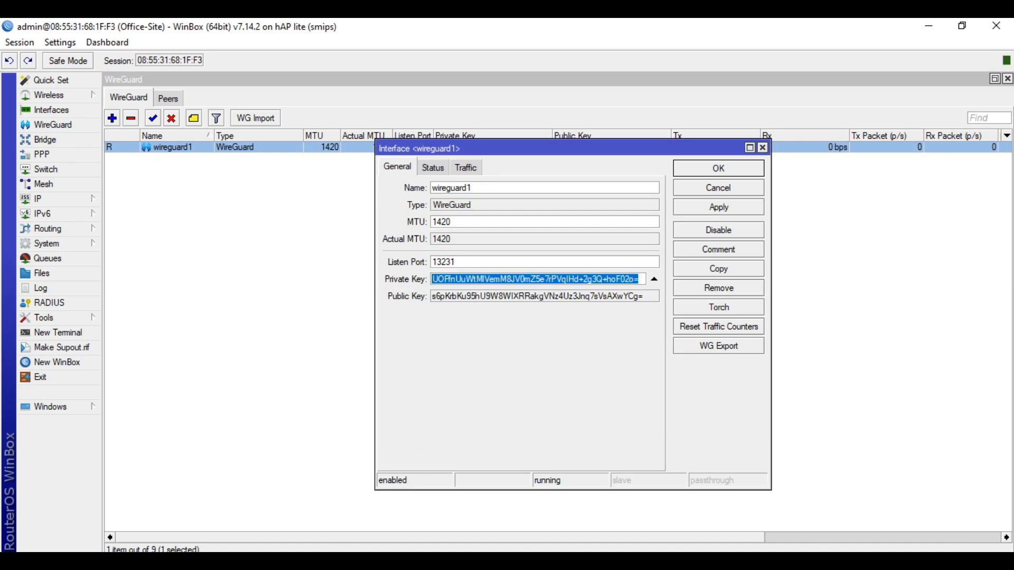
{"action": "left_click", "coordinate": [402, 560]}
{"action": "left_click_drag", "start_coordinate": [519, 95], "coordinate": [123, 95]}
{"action": "key", "text": "ctrl+v"}
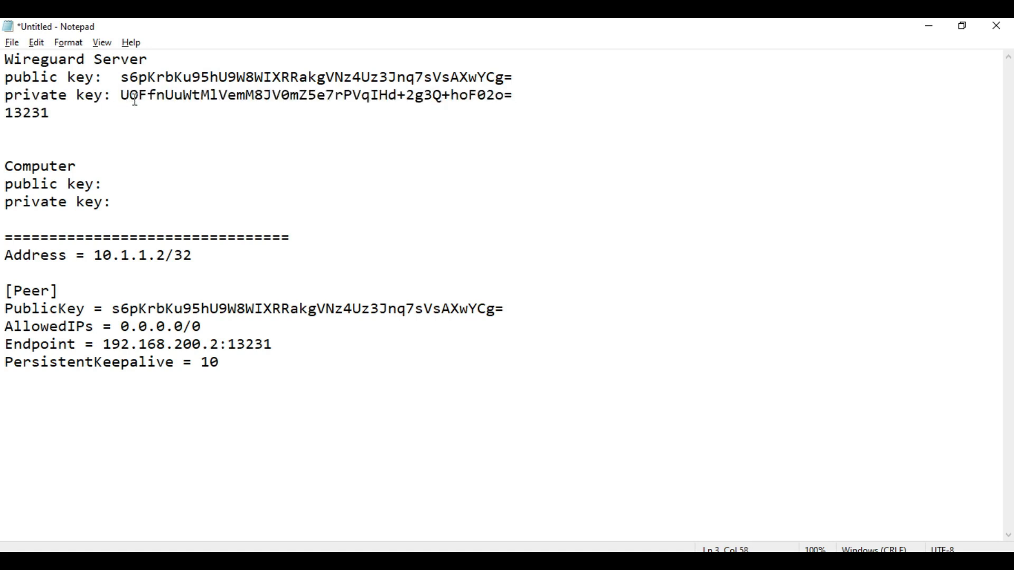
- Copy wireguard1's public key from WinBox and check it against the Wireguard Server public key in the Notepad notes
{"action": "key", "text": "alt+Tab"}
{"action": "left_click", "coordinate": [504, 299]}
{"action": "right_click", "coordinate": [503, 300]}
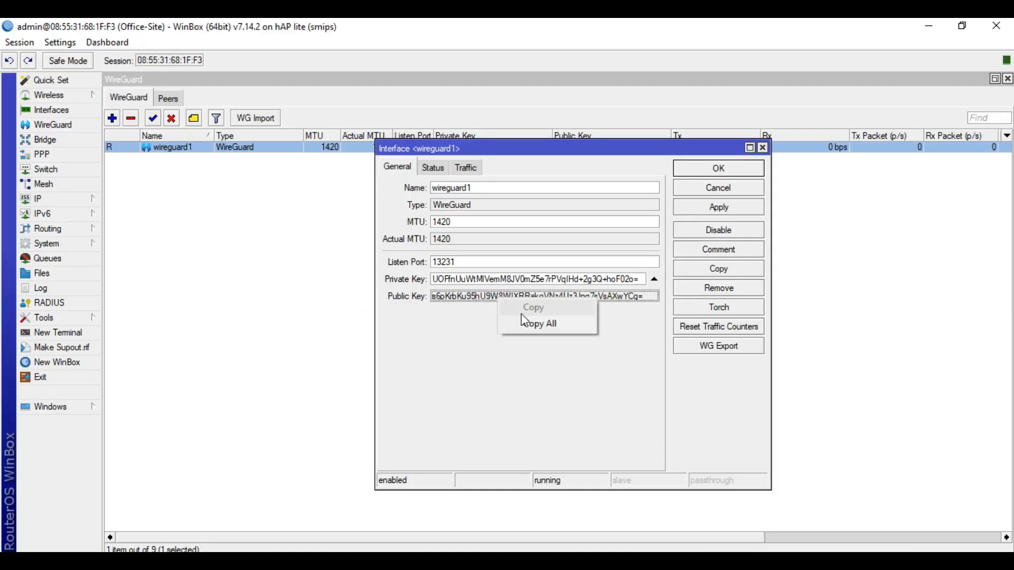
{"action": "left_click", "coordinate": [522, 324]}
{"action": "key", "text": "alt+Tab"}
{"action": "left_click_drag", "start_coordinate": [527, 79], "coordinate": [125, 75]}
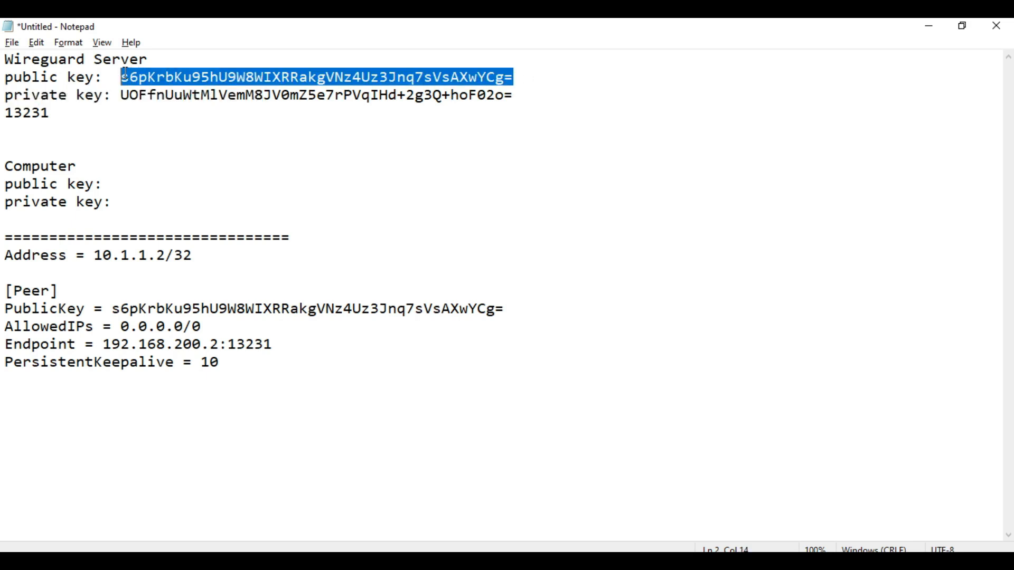
{"action": "left_click", "coordinate": [194, 145]}
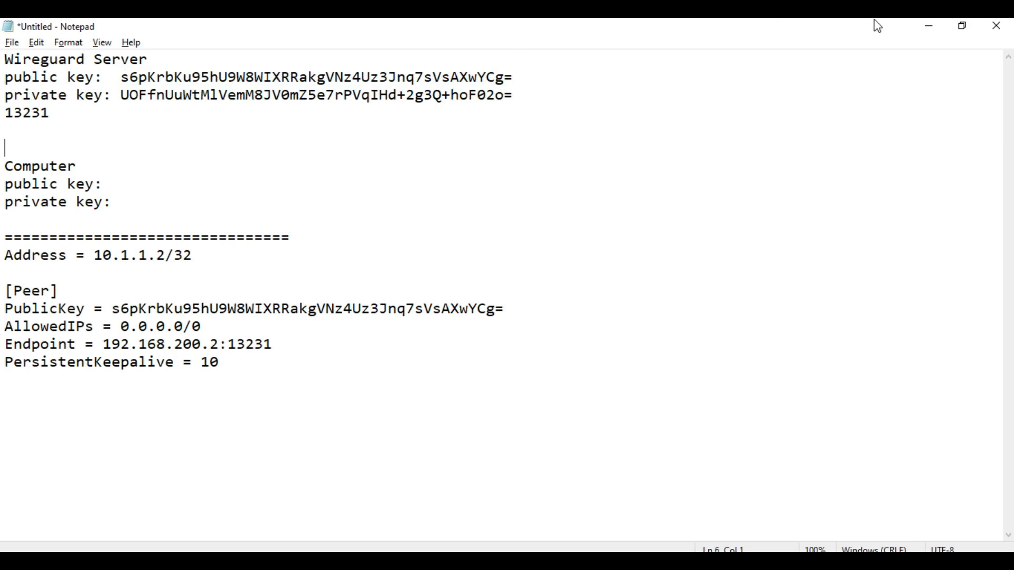
- Open the Installation page of the WireGuard website and bring up the Windows installer download, cancelling the save
{"action": "left_click", "coordinate": [928, 24]}
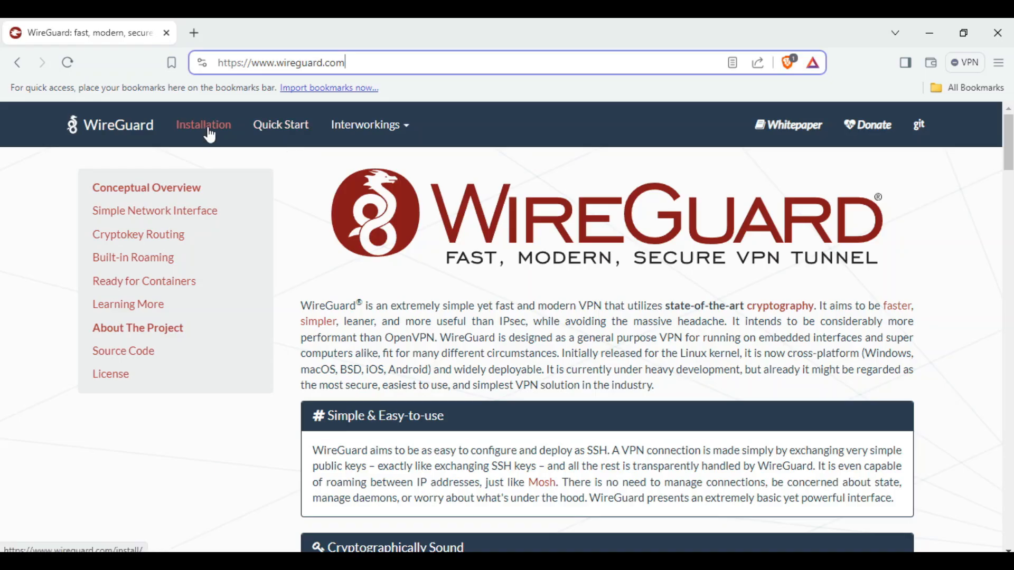
{"action": "left_click", "coordinate": [209, 130]}
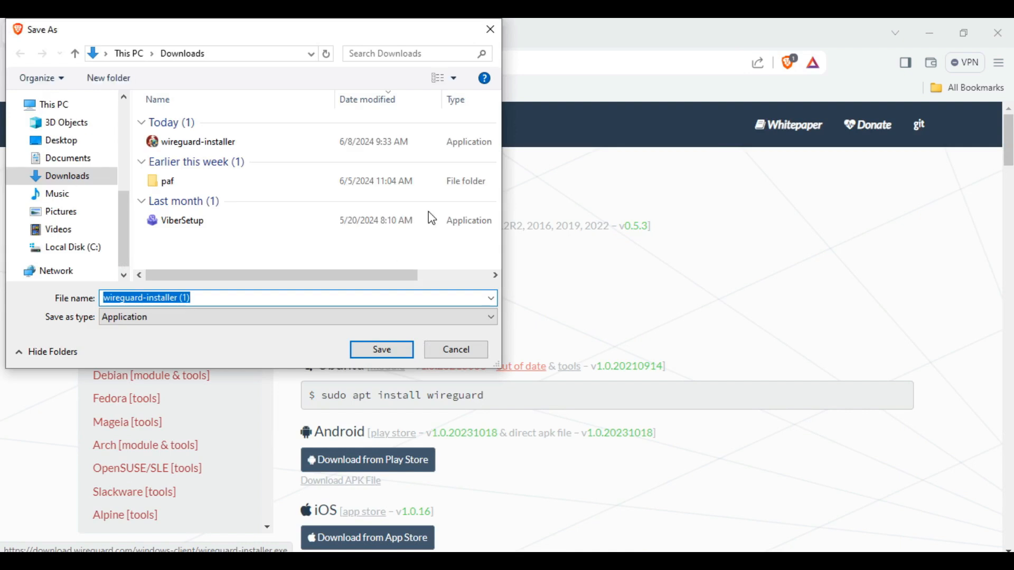
{"action": "left_click", "coordinate": [457, 351]}
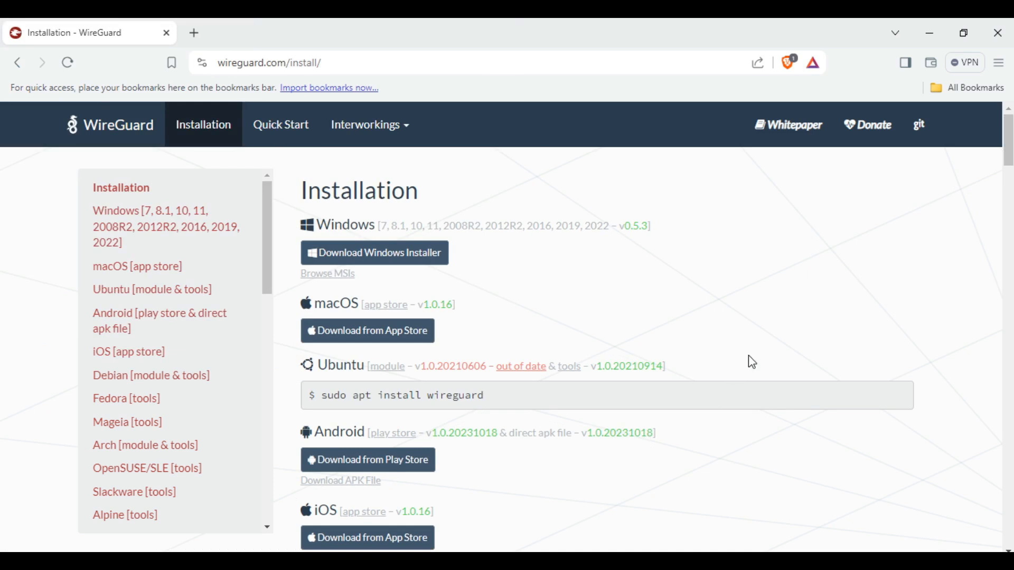
- Look through the supported platforms on the Installation page and return to the Windows entry
{"action": "scroll", "coordinate": [1008, 153], "scroll_direction": "down", "scroll_amount": 5}
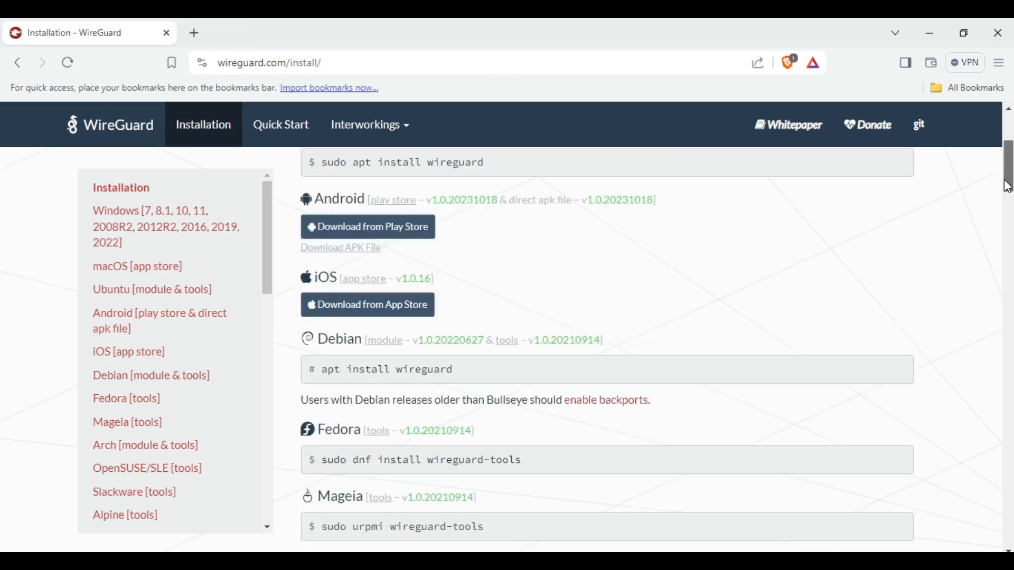
{"action": "scroll", "coordinate": [865, 343], "scroll_direction": "down", "scroll_amount": 4}
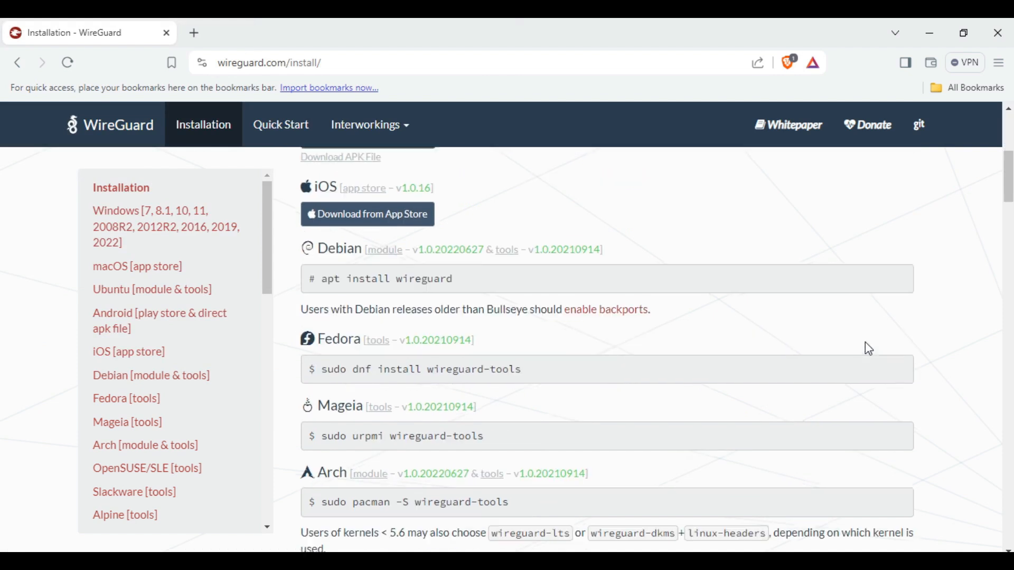
{"action": "scroll", "coordinate": [868, 350], "scroll_direction": "down", "scroll_amount": 15}
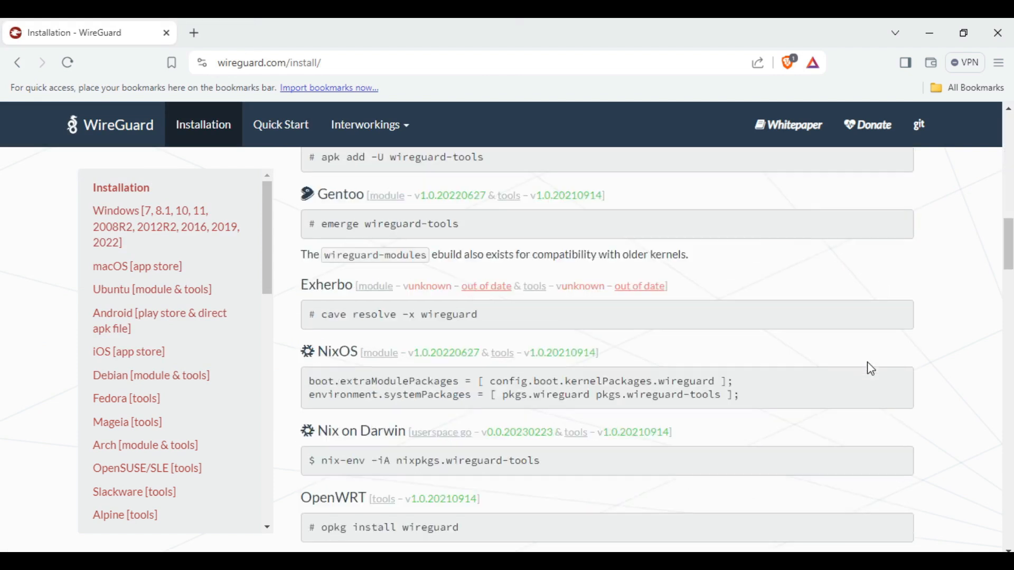
{"action": "left_click", "coordinate": [1007, 383]}
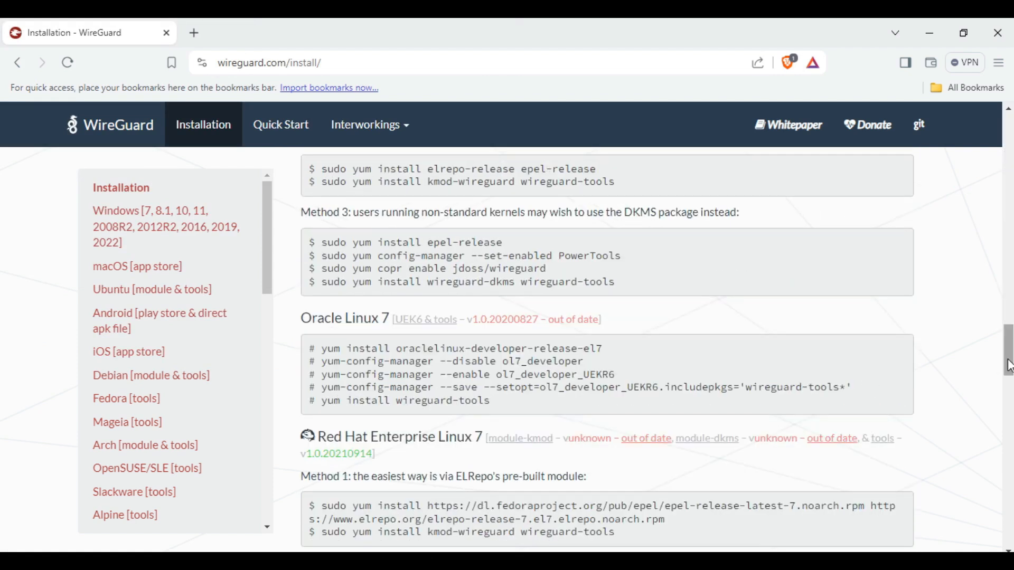
{"action": "left_click_drag", "start_coordinate": [1007, 364], "coordinate": [1008, 147]}
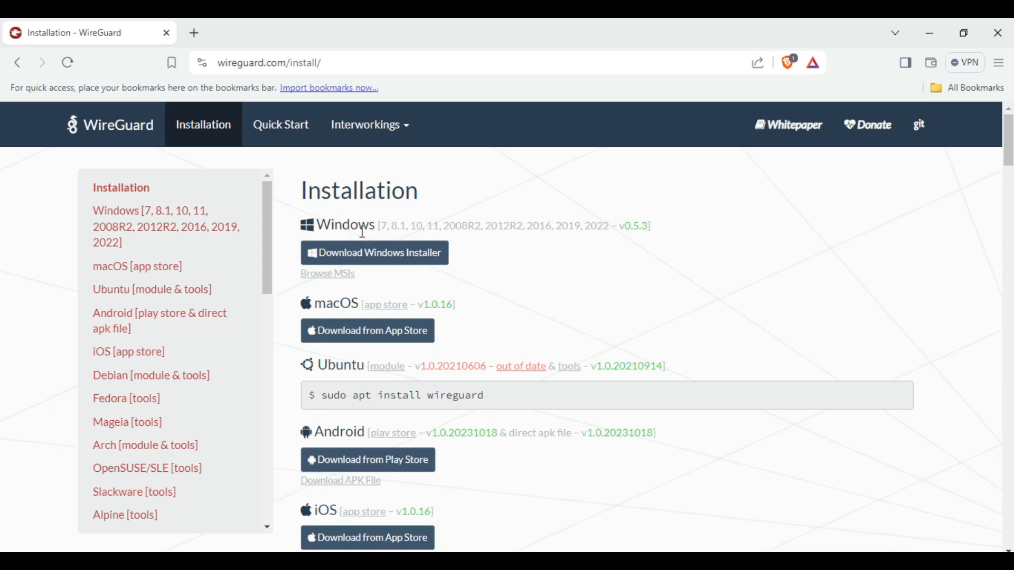
{"action": "left_click_drag", "start_coordinate": [319, 224], "coordinate": [384, 222]}
{"action": "left_click", "coordinate": [713, 226]}
- Launch the WireGuard app and start a new empty tunnel named wg0
{"action": "key", "text": "super"}
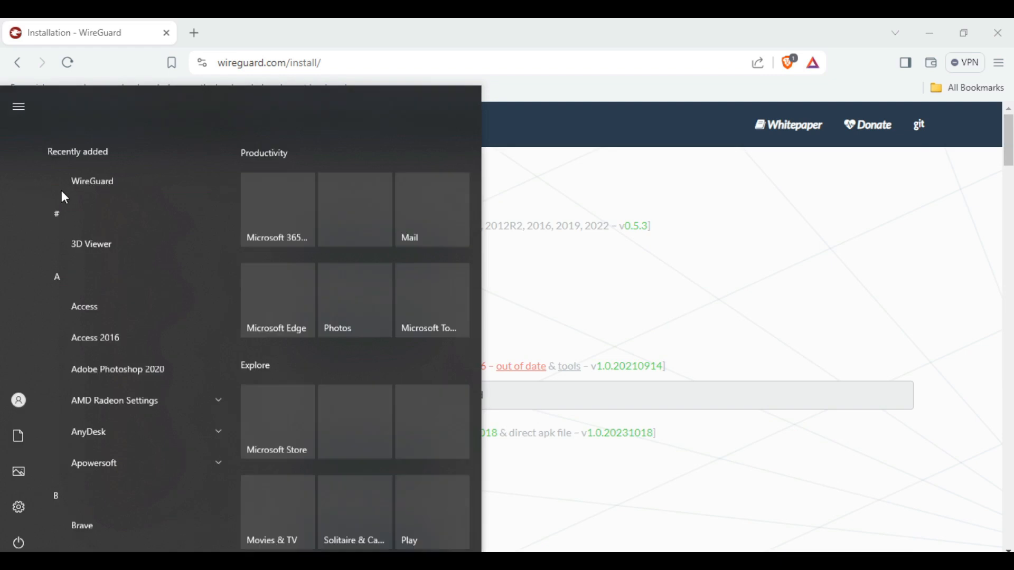
{"action": "left_click", "coordinate": [91, 127]}
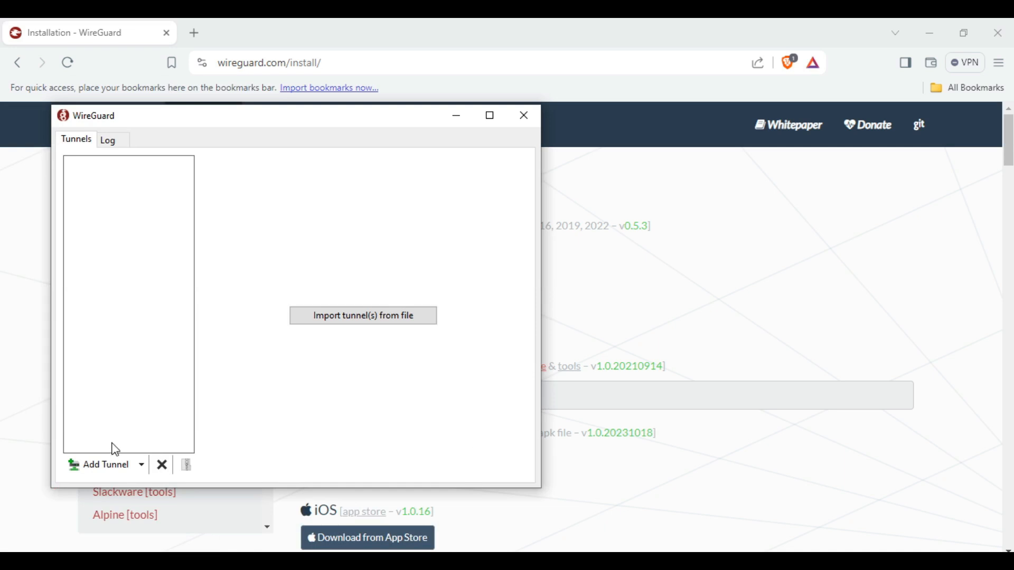
{"action": "left_click", "coordinate": [141, 465]}
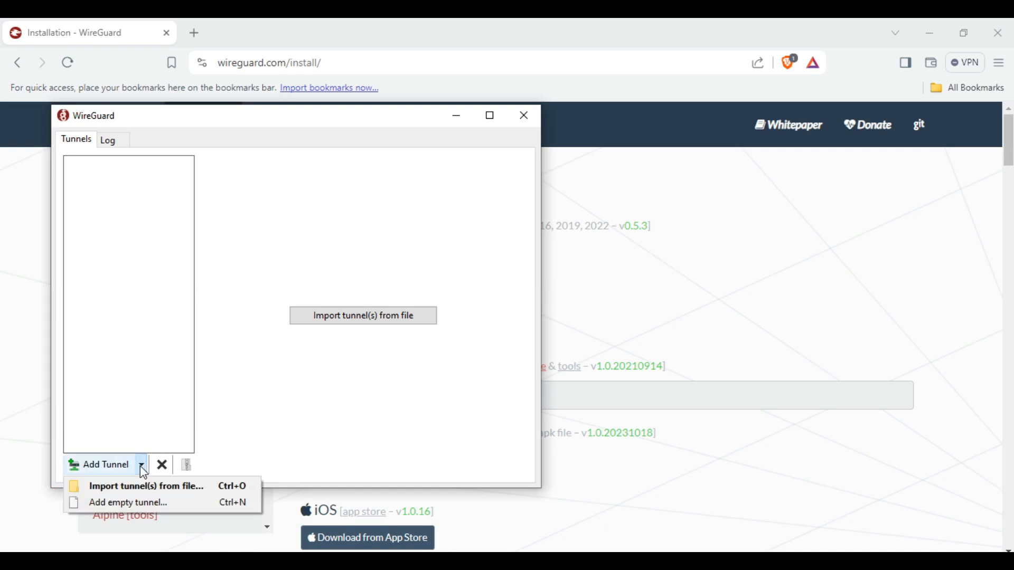
{"action": "left_click", "coordinate": [134, 505]}
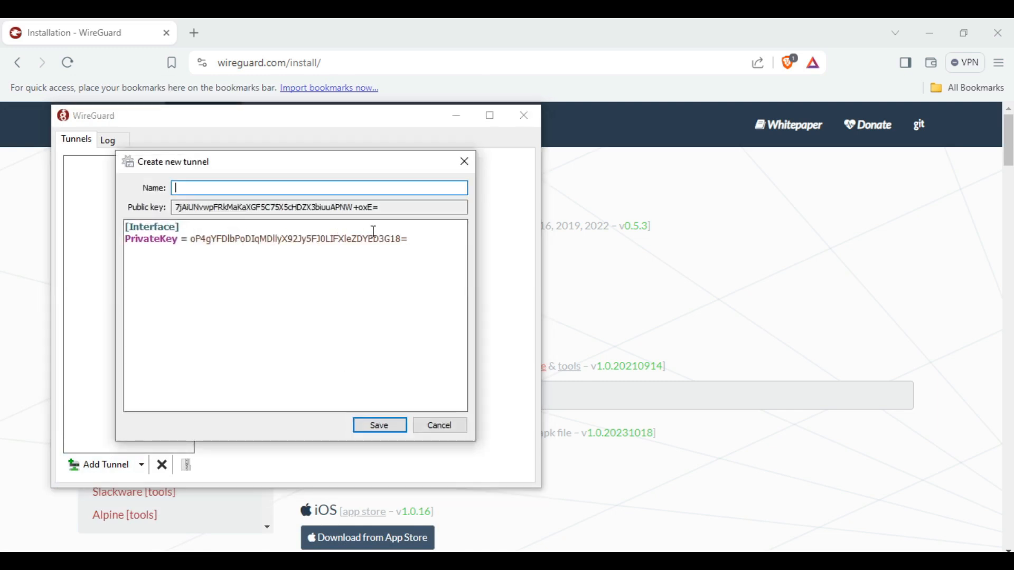
{"action": "type", "text": "wg0"}
- Copy the new tunnel's public key into the Computer public key line of the Notepad notes
{"action": "left_click_drag", "start_coordinate": [418, 208], "coordinate": [177, 209]}
{"action": "right_click", "coordinate": [178, 210]}
{"action": "left_click", "coordinate": [216, 257]}
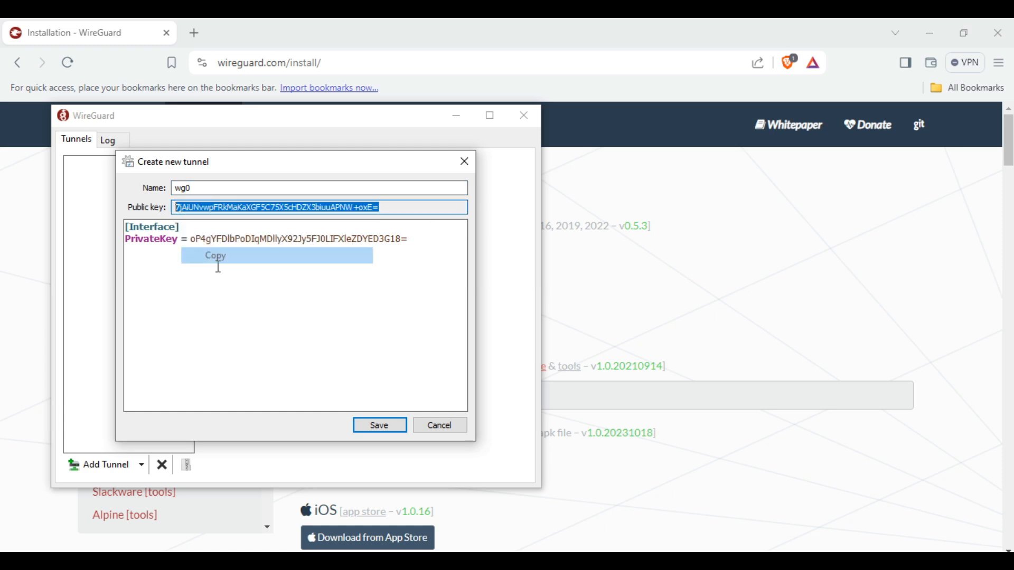
{"action": "key", "text": "alt+Tab"}
{"action": "left_click", "coordinate": [169, 186]}
{"action": "key", "text": "ctrl+v"}
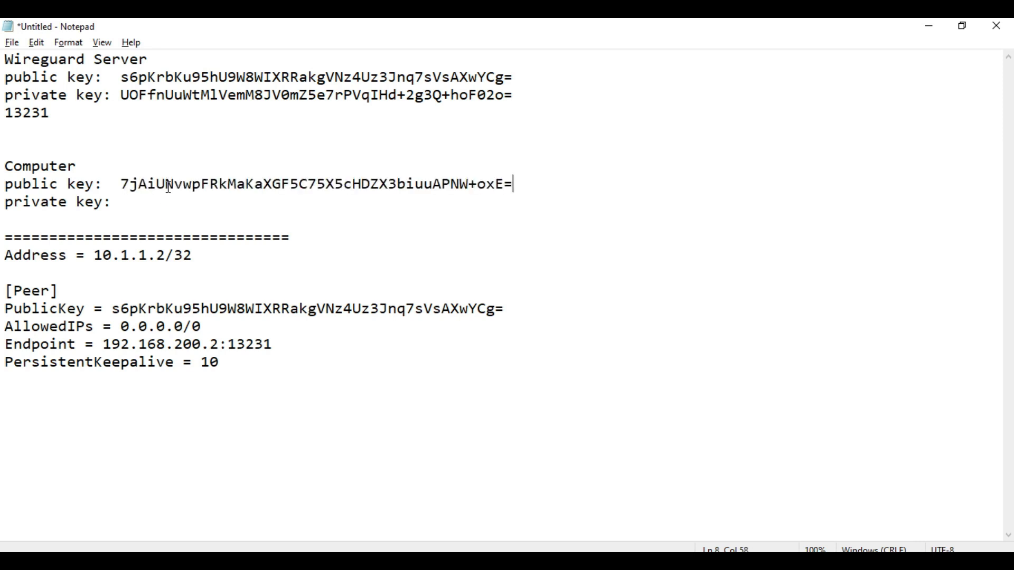
- Copy the new tunnel's private key into the Computer private key line of the Notepad notes
{"action": "key", "text": "alt+Tab"}
{"action": "left_click_drag", "start_coordinate": [192, 240], "coordinate": [411, 238]}
{"action": "right_click", "coordinate": [410, 246]}
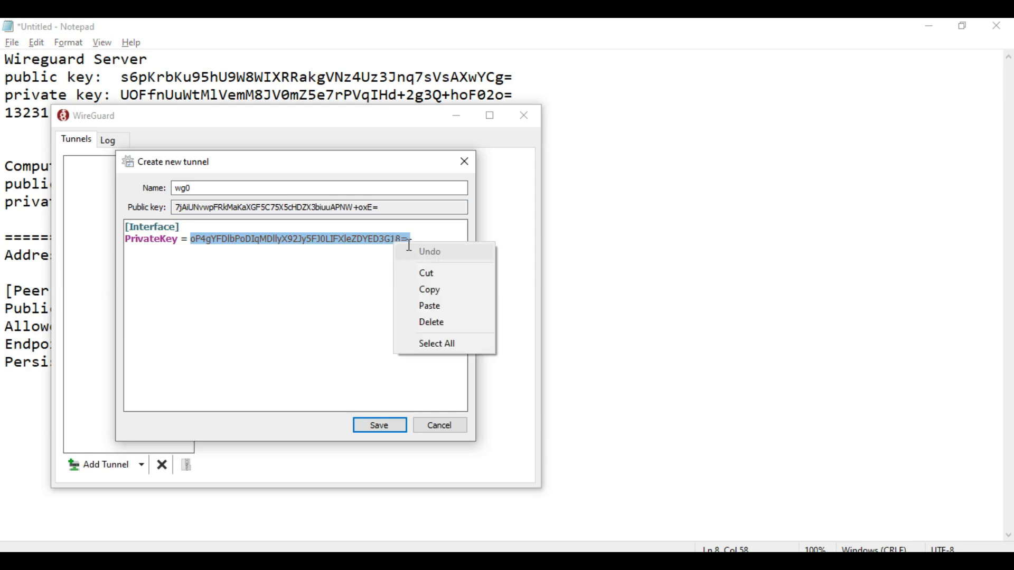
{"action": "left_click", "coordinate": [429, 290]}
{"action": "key", "text": "alt+Tab"}
{"action": "left_click", "coordinate": [189, 197]}
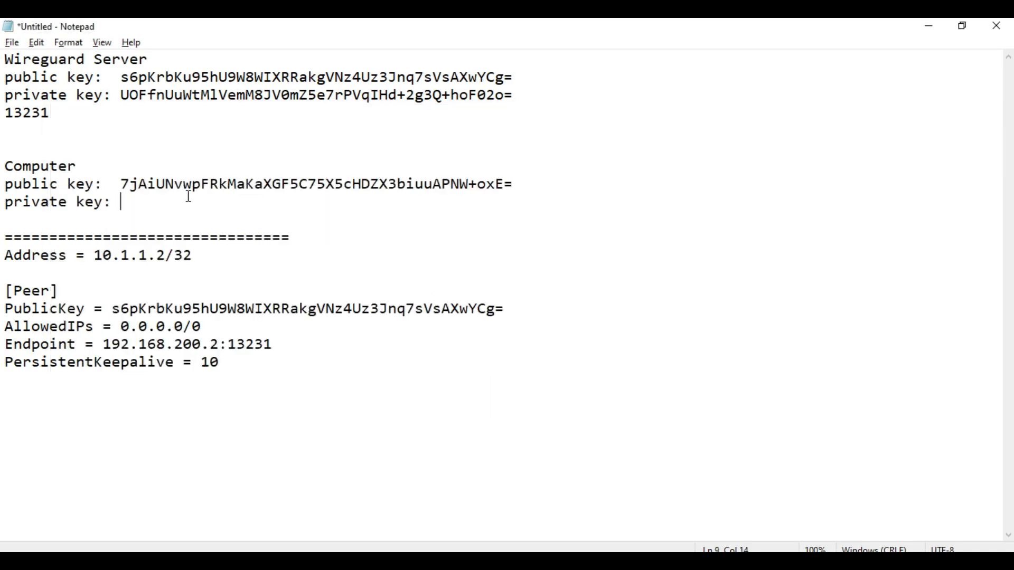
{"action": "key", "text": "ctrl+v"}
{"action": "key", "text": "Return"}
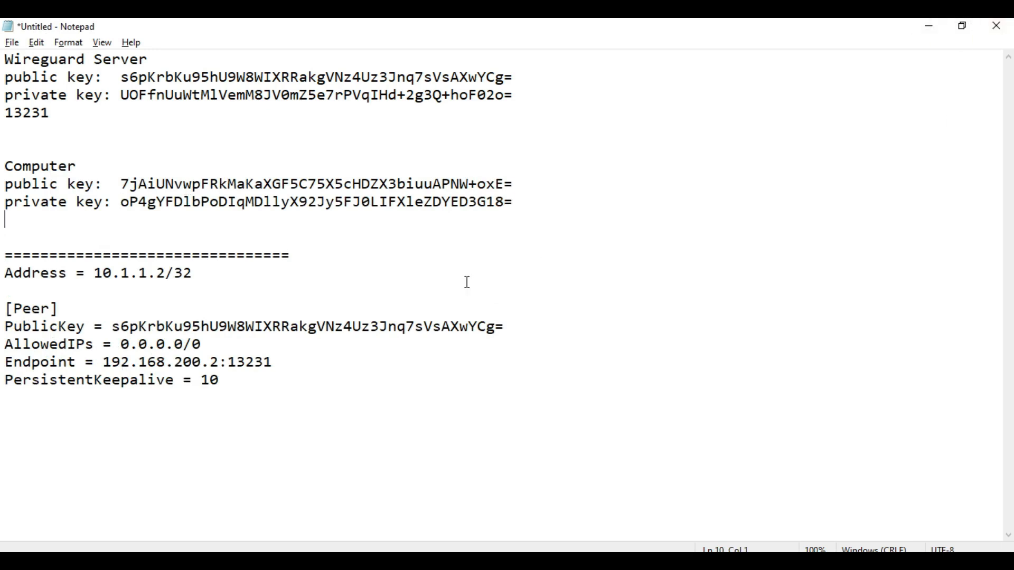
- Copy the Address and [Peer] block from the Notepad notes into the wg0 tunnel configuration, below its PrivateKey line
{"action": "left_click_drag", "start_coordinate": [7, 273], "coordinate": [306, 434]}
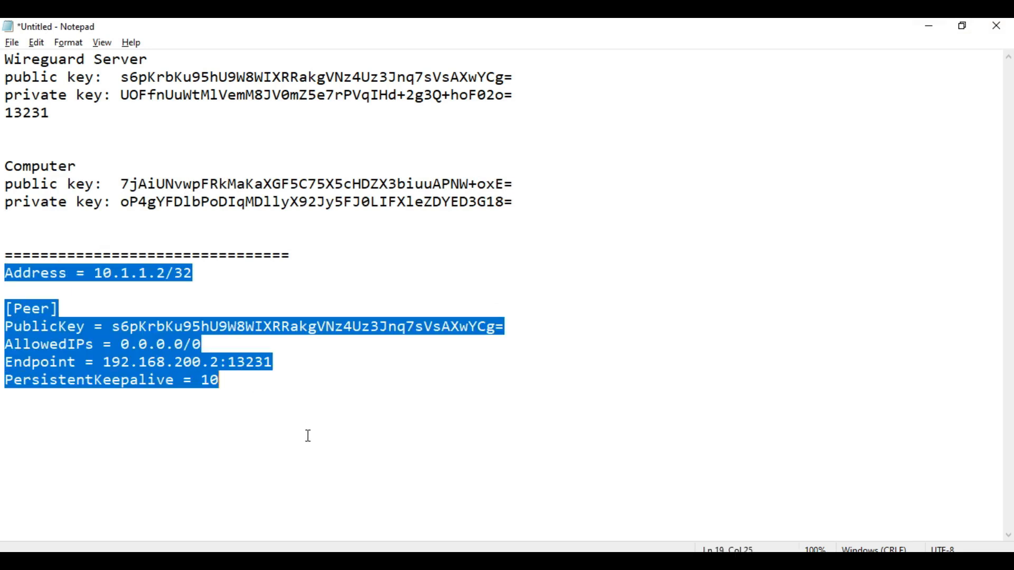
{"action": "right_click", "coordinate": [170, 362]}
{"action": "left_click", "coordinate": [217, 185]}
{"action": "key", "text": "alt+Tab"}
{"action": "left_click", "coordinate": [242, 283]}
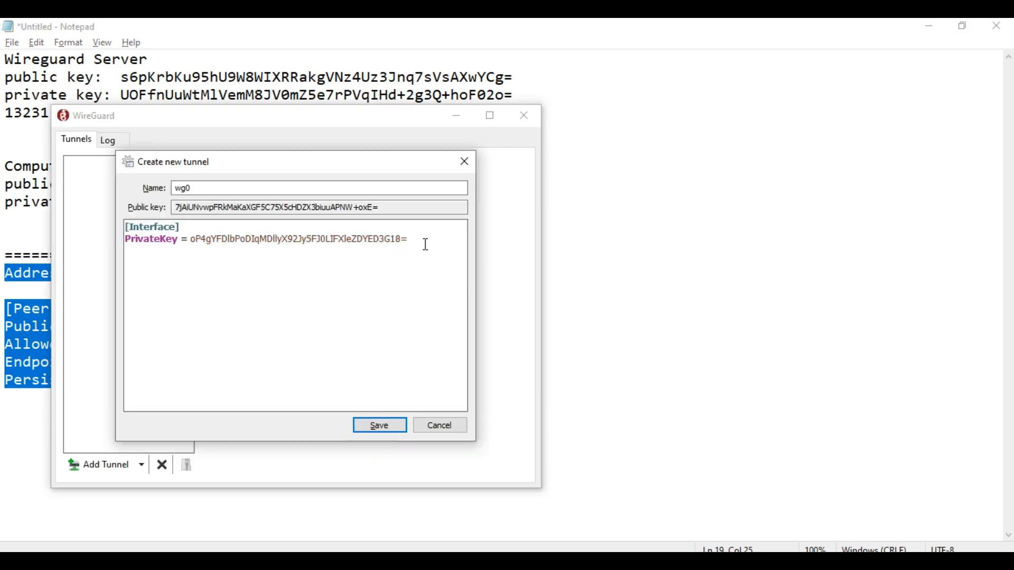
{"action": "key", "text": "Return"}
{"action": "key", "text": "ctrl+v"}
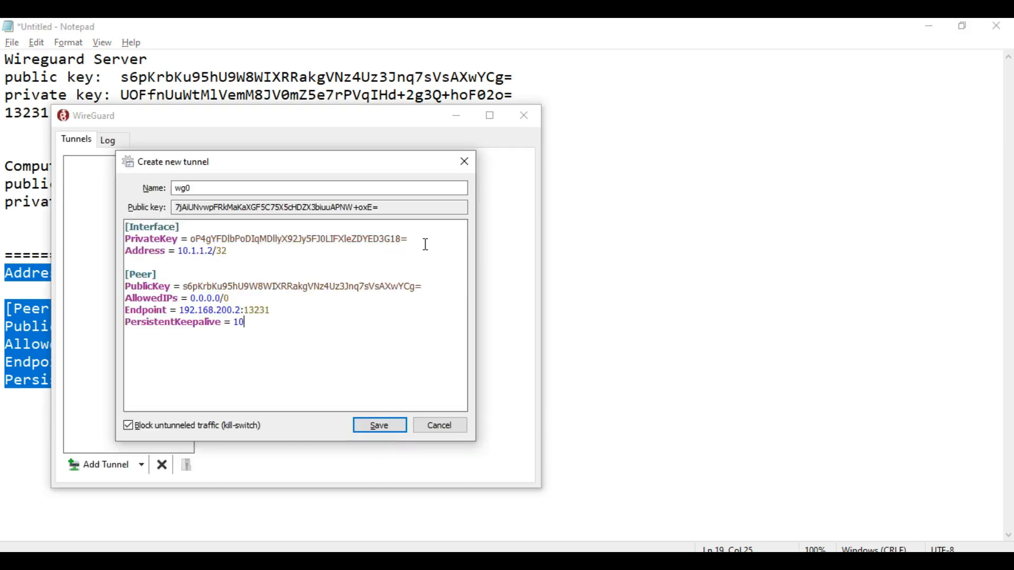
- Check the tunnel's Address entry against the wg0 address in the VPN.pdf network diagram
{"action": "double_click", "coordinate": [147, 251]}
{"action": "left_click", "coordinate": [238, 255]}
{"action": "left_click_drag", "start_coordinate": [178, 252], "coordinate": [234, 252]}
{"action": "left_click", "coordinate": [238, 254]}
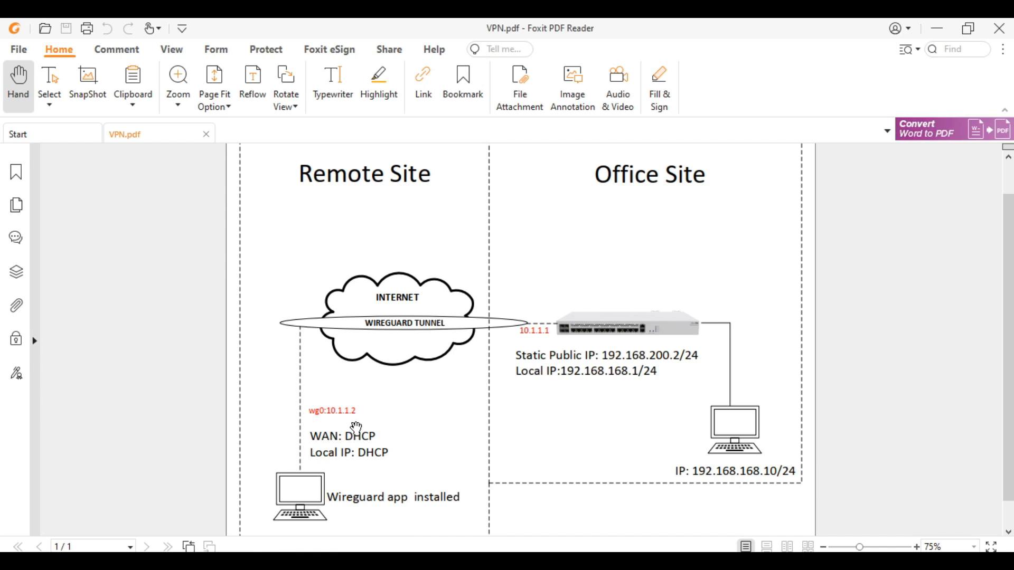
{"action": "left_click", "coordinate": [937, 28]}
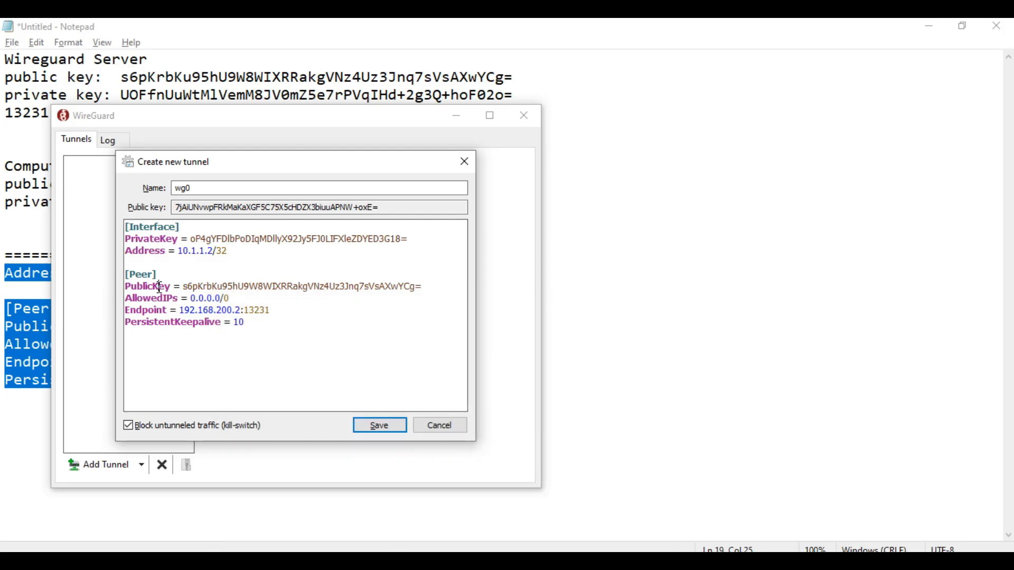
- Compare the [Peer] PublicKey in the tunnel configuration with the Wireguard Server public key in the Notepad notes
{"action": "left_click_drag", "start_coordinate": [158, 274], "coordinate": [120, 272]}
{"action": "left_click", "coordinate": [217, 290]}
{"action": "left_click_drag", "start_coordinate": [183, 287], "coordinate": [438, 288]}
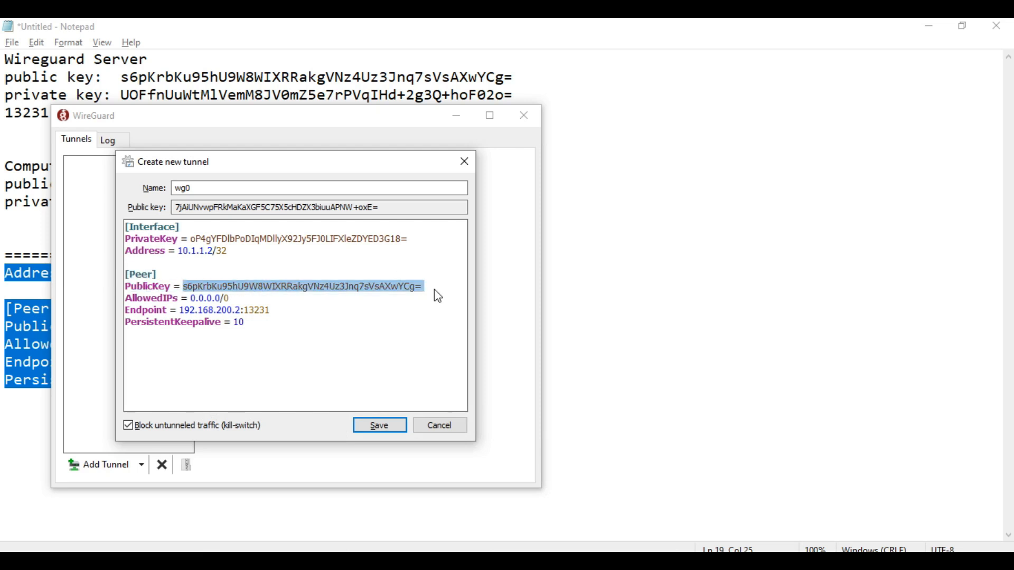
{"action": "key", "text": "alt+Tab"}
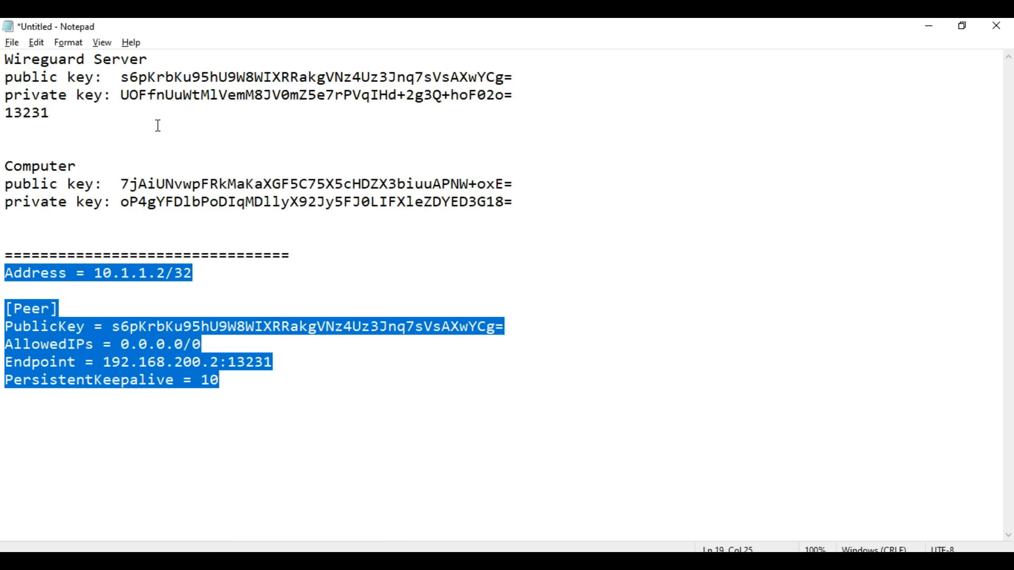
{"action": "left_click", "coordinate": [123, 79]}
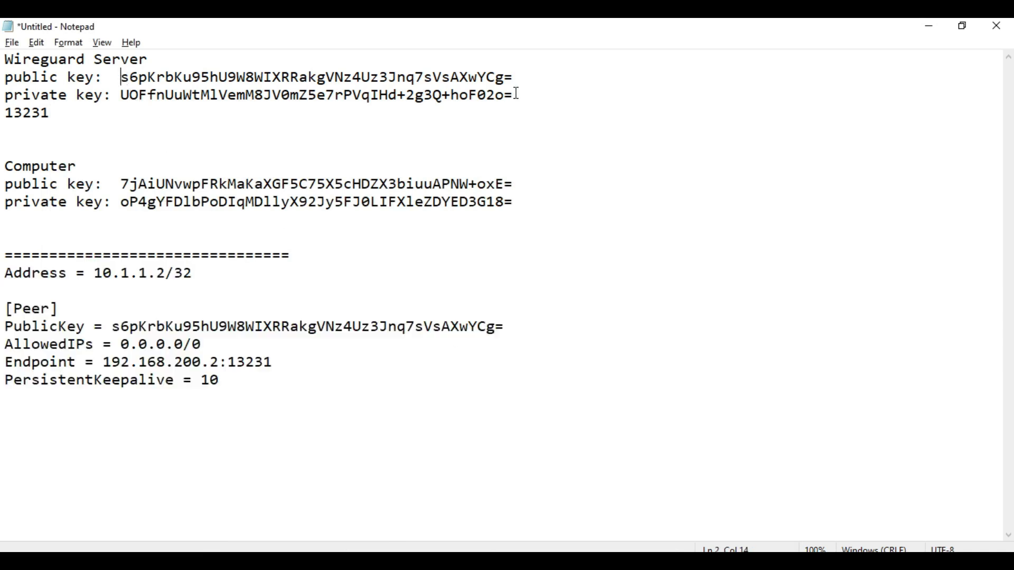
{"action": "left_click", "coordinate": [523, 73], "text": "shift"}
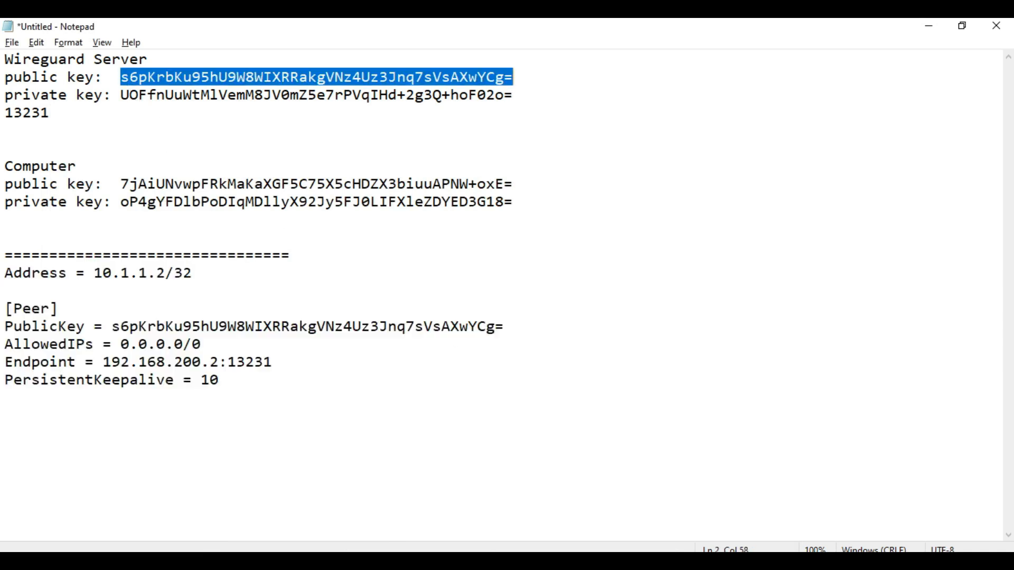
{"action": "key", "text": "alt+Tab"}
- Review the peer's AllowedIPs, Endpoint and PersistentKeepalive entries, checking the endpoint address against the office site's static public IP in VPN.pdf
{"action": "left_click", "coordinate": [244, 303]}
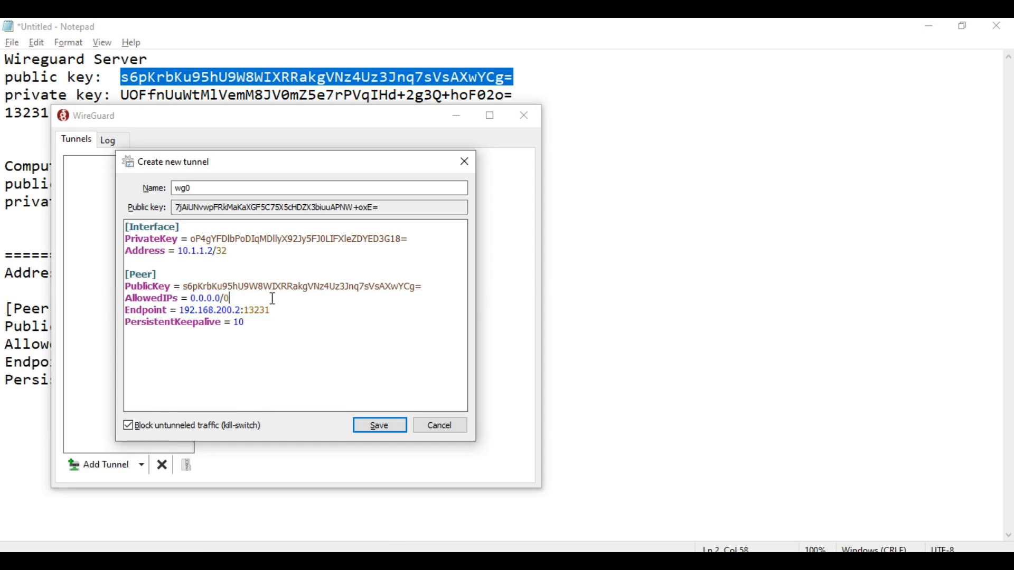
{"action": "left_click", "coordinate": [289, 310]}
{"action": "left_click_drag", "start_coordinate": [182, 311], "coordinate": [241, 310]}
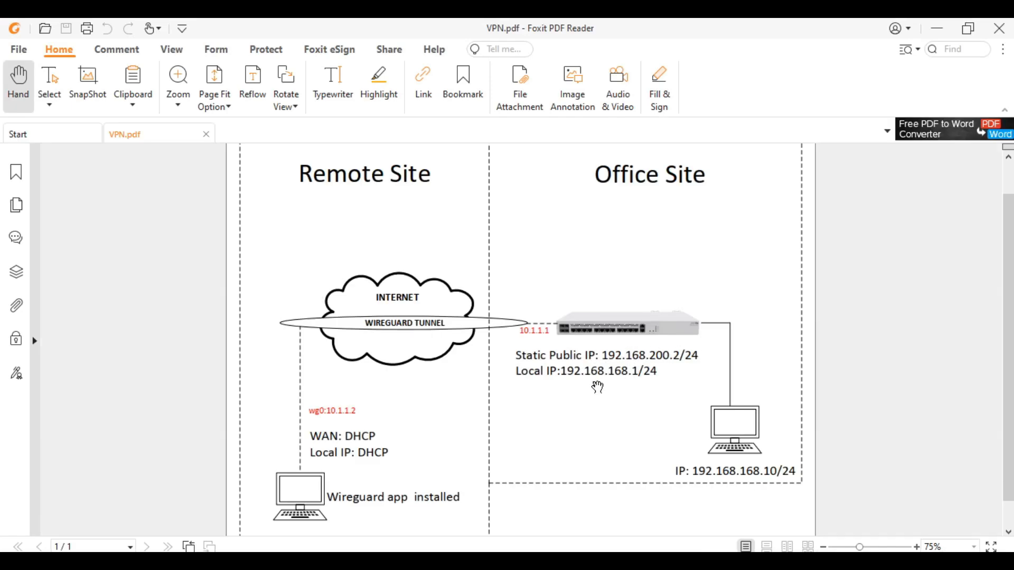
{"action": "key", "text": "alt+Tab"}
{"action": "left_click", "coordinate": [284, 310]}
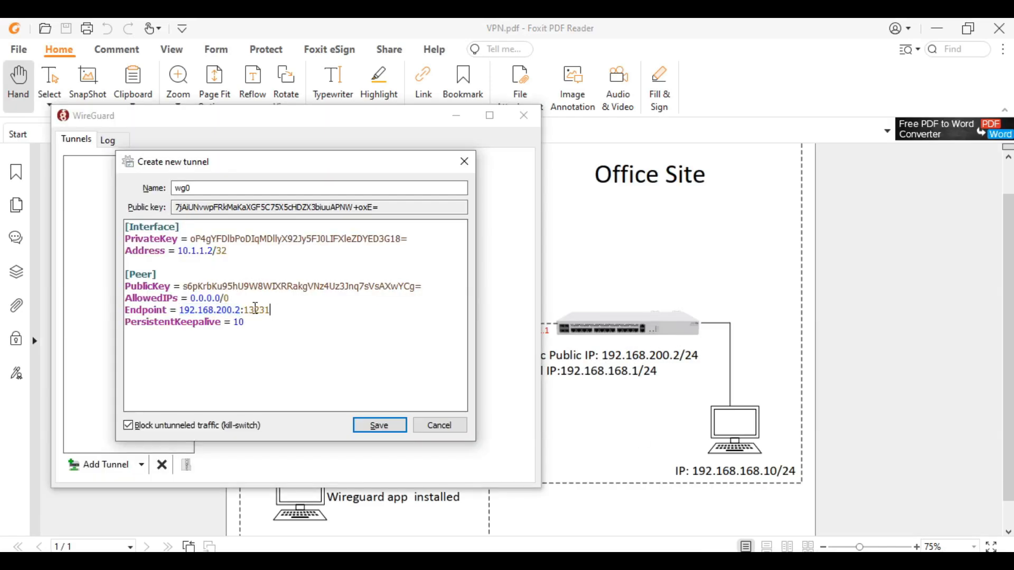
{"action": "left_click_drag", "start_coordinate": [279, 310], "coordinate": [246, 309]}
{"action": "left_click", "coordinate": [287, 310]}
{"action": "left_click", "coordinate": [259, 324]}
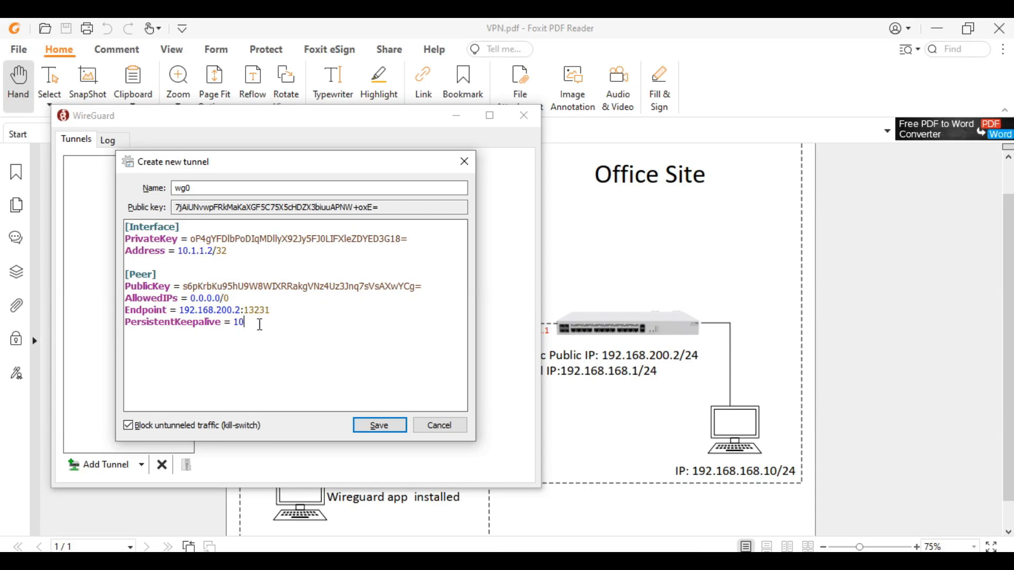
- Save the wg0 tunnel, switch to the router's WinBox session and start a new WireGuard peer there
{"action": "left_click", "coordinate": [390, 429]}
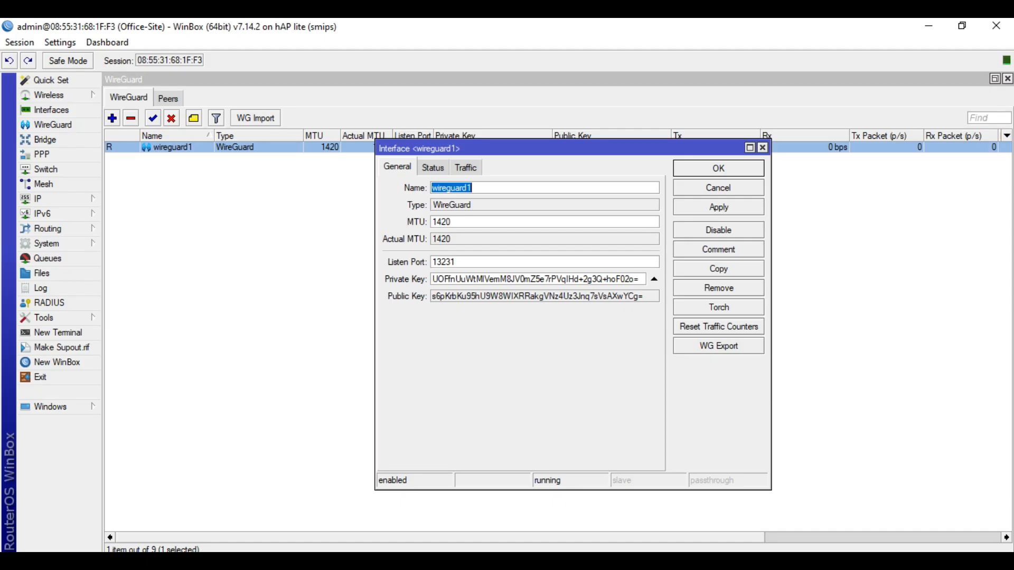
{"action": "left_click", "coordinate": [736, 171]}
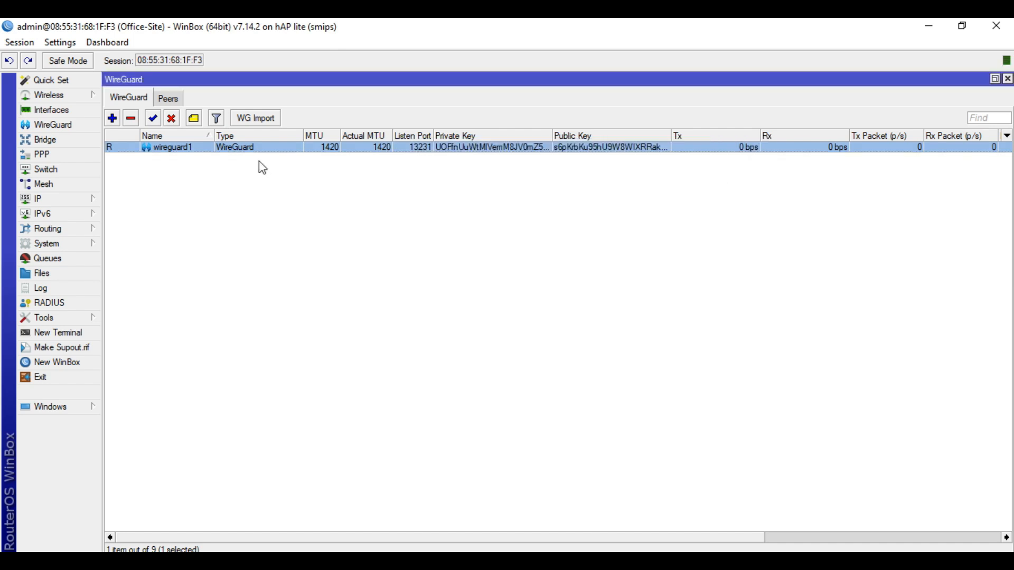
{"action": "left_click", "coordinate": [167, 100]}
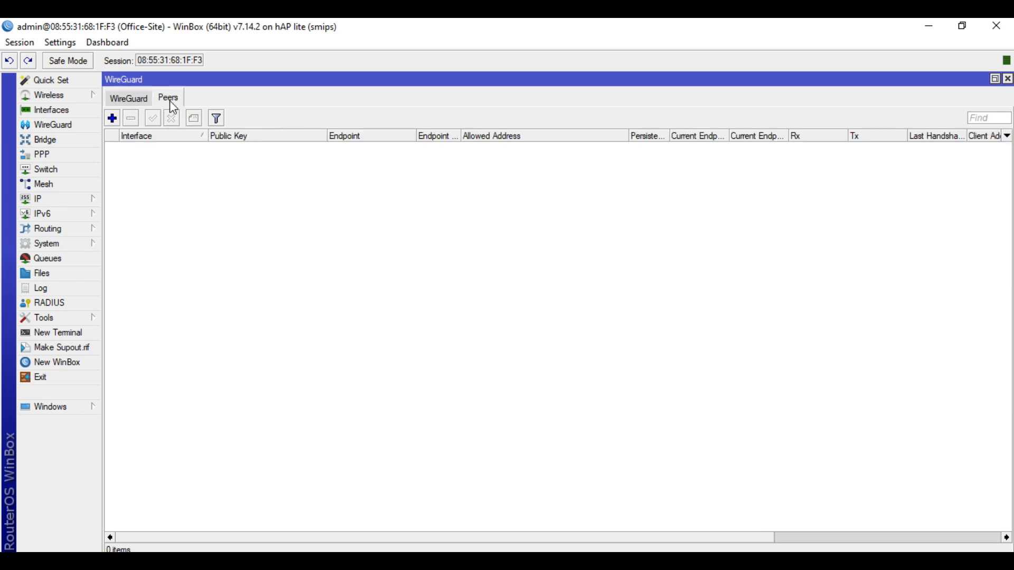
{"action": "left_click", "coordinate": [112, 118]}
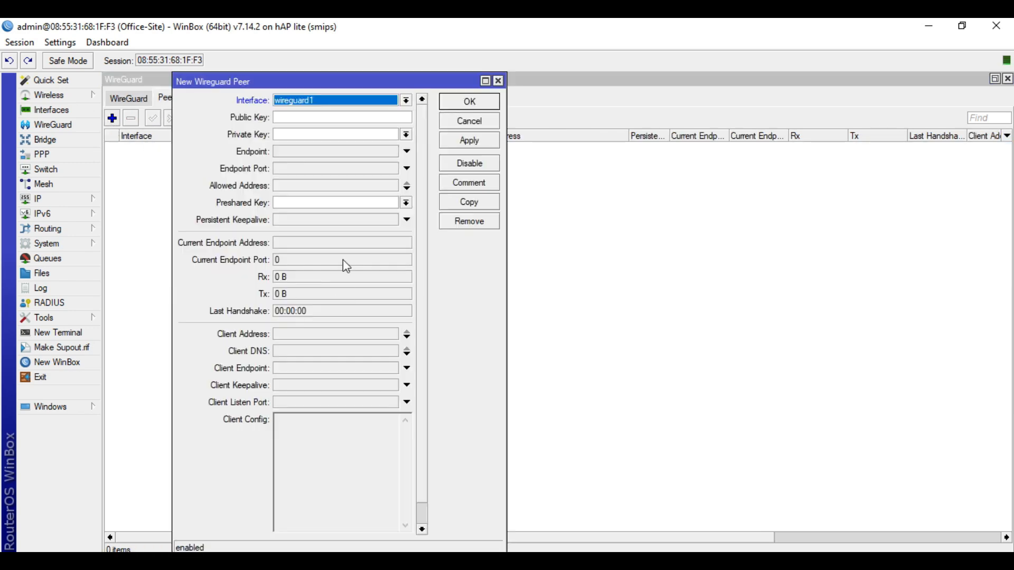
- Copy the Computer public key from the Notepad notes into the new peer's Public Key for wireguard1
{"action": "left_click", "coordinate": [343, 102]}
{"action": "left_click", "coordinate": [312, 113]}
{"action": "left_click", "coordinate": [303, 120]}
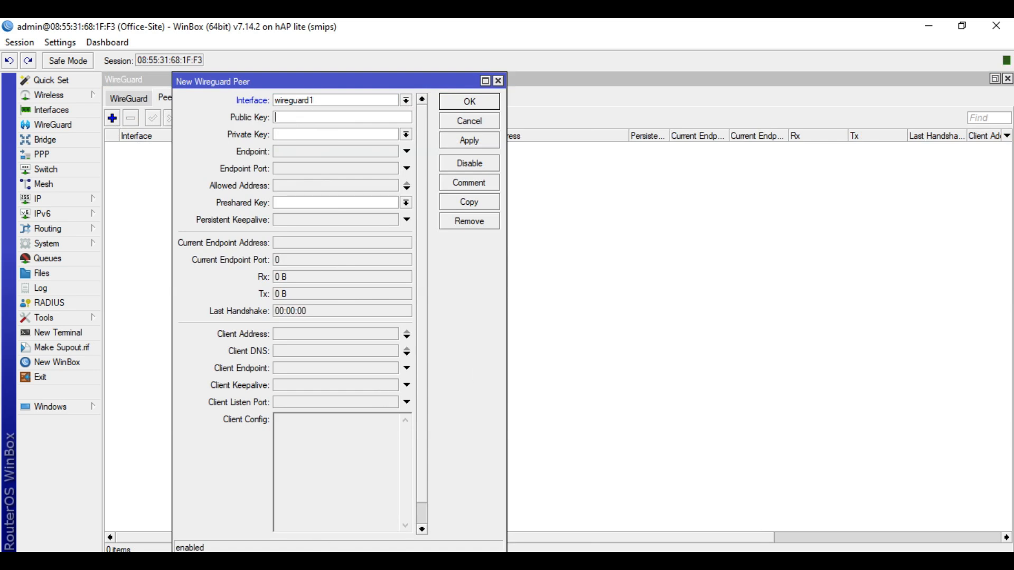
{"action": "left_click", "coordinate": [309, 560]}
{"action": "left_click", "coordinate": [122, 185]}
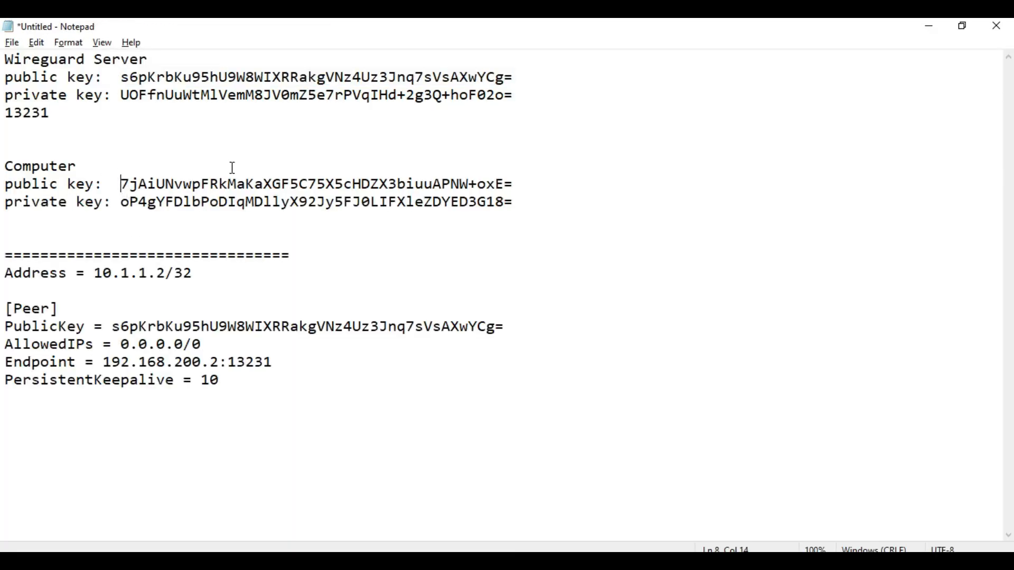
{"action": "left_click", "coordinate": [525, 181], "text": "shift"}
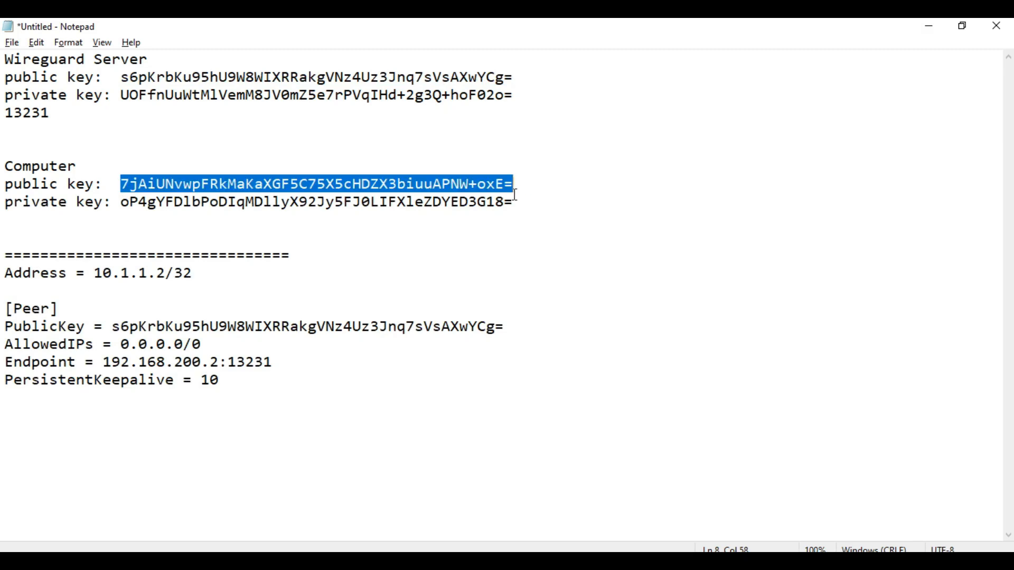
{"action": "key", "text": "alt+Tab"}
{"action": "left_click", "coordinate": [323, 117]}
{"action": "key", "text": "ctrl+v"}
- Copy the Computer private key from the Notepad notes into the new peer's Private Key
{"action": "key", "text": "alt+Tab"}
{"action": "left_click", "coordinate": [122, 203]}
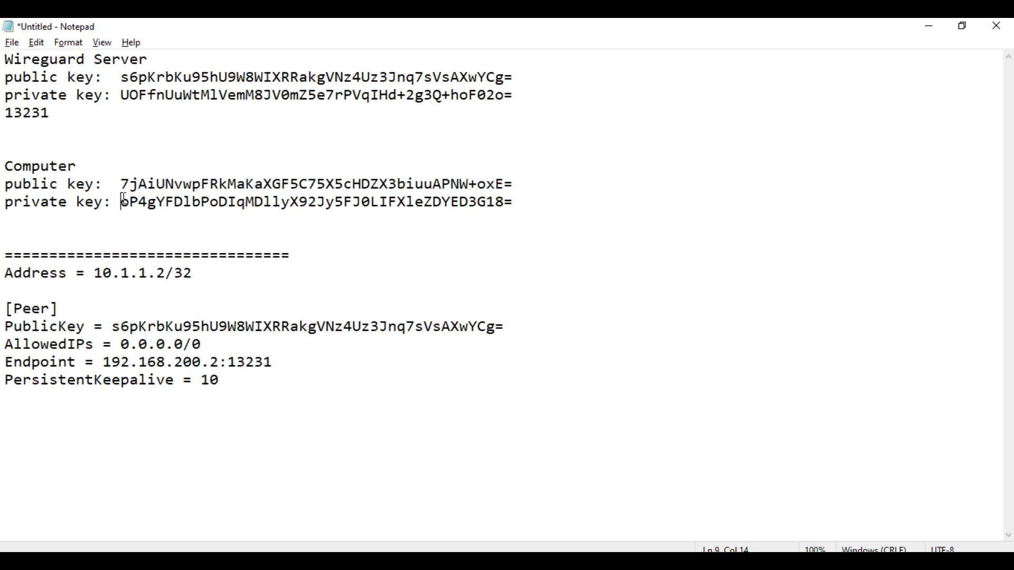
{"action": "left_click", "coordinate": [515, 203], "text": "shift"}
{"action": "key", "text": "ctrl+c"}
{"action": "key", "text": "alt+Tab"}
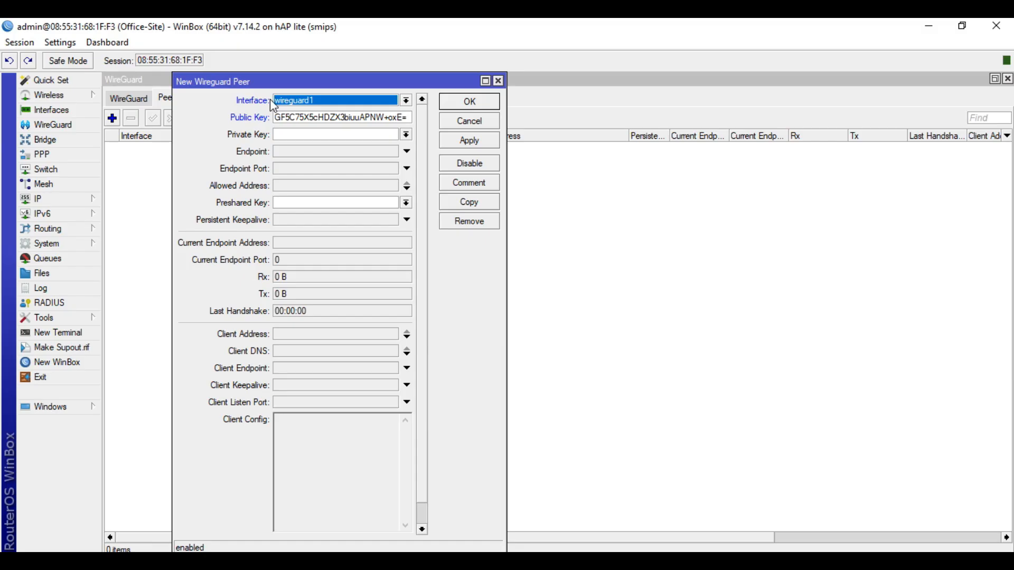
{"action": "left_click", "coordinate": [297, 134]}
{"action": "key", "text": "ctrl+v"}
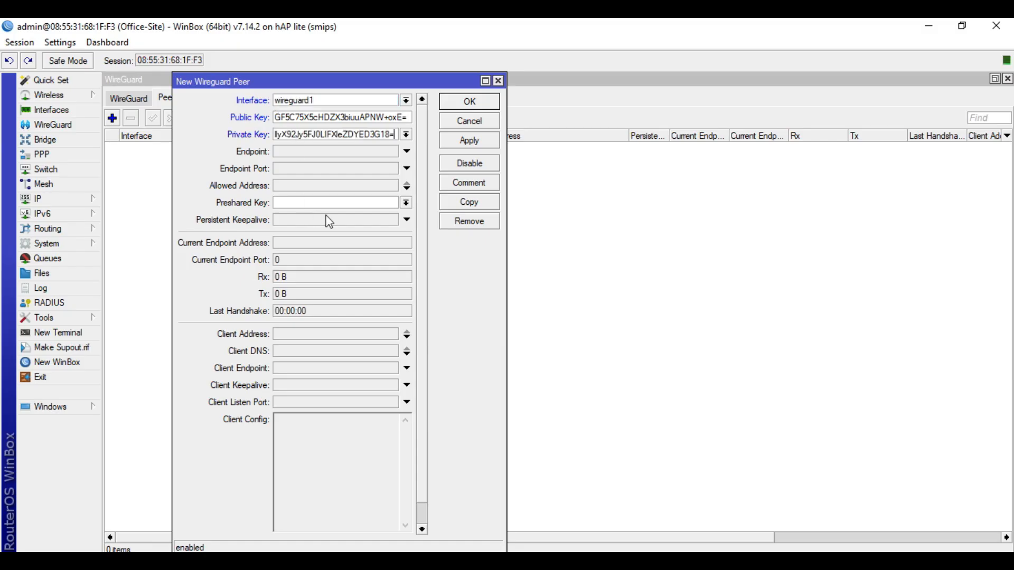
- Set the peer's Allowed Address to 10.1.1.2, matching the wg0 address in VPN.pdf, and save the peer
{"action": "left_click", "coordinate": [320, 186]}
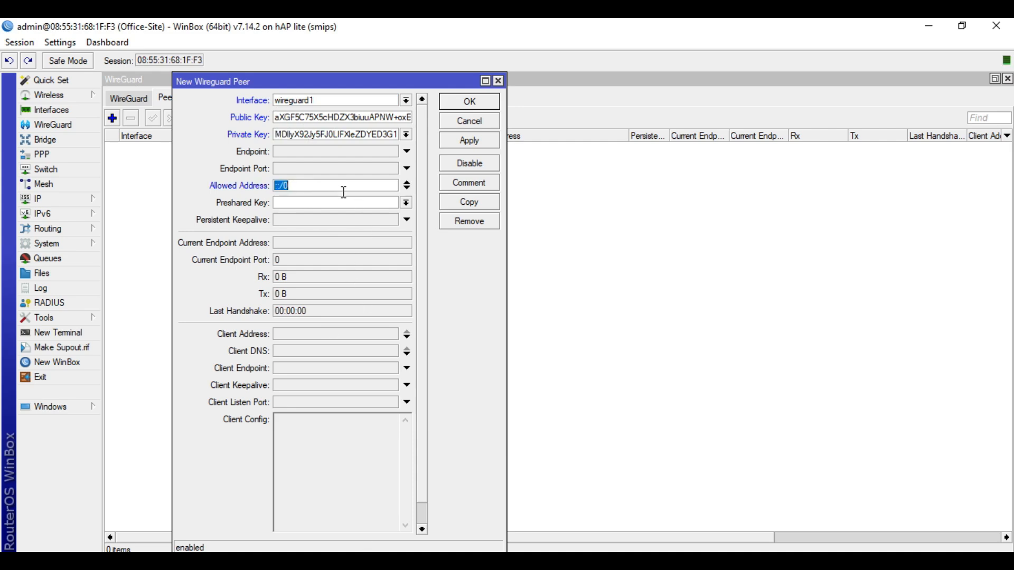
{"action": "key", "text": "alt+Tab"}
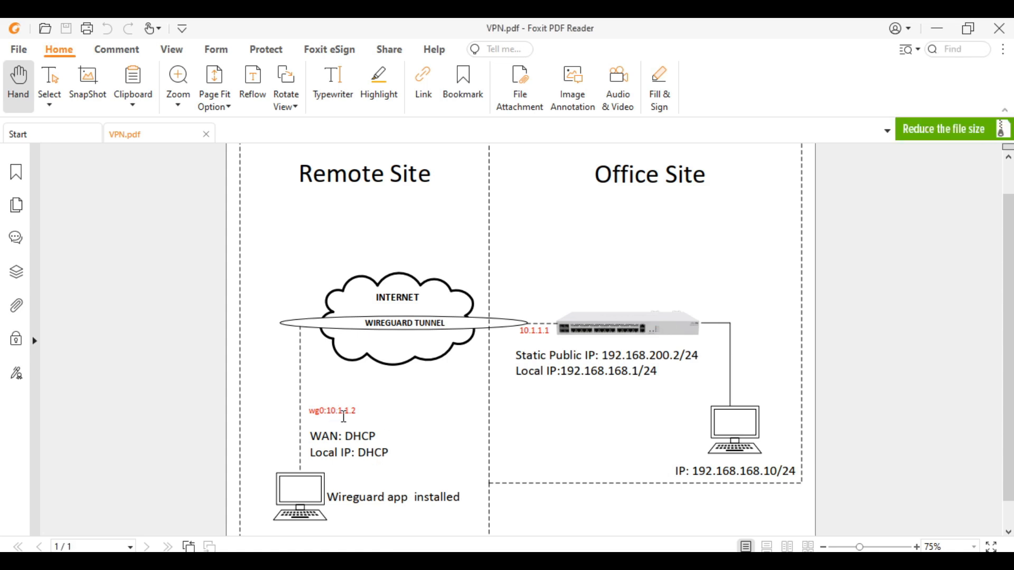
{"action": "key", "text": "alt+Tab"}
{"action": "left_click", "coordinate": [331, 185]}
{"action": "double_click", "coordinate": [330, 185]}
{"action": "type", "text": "10.1.1.2"}
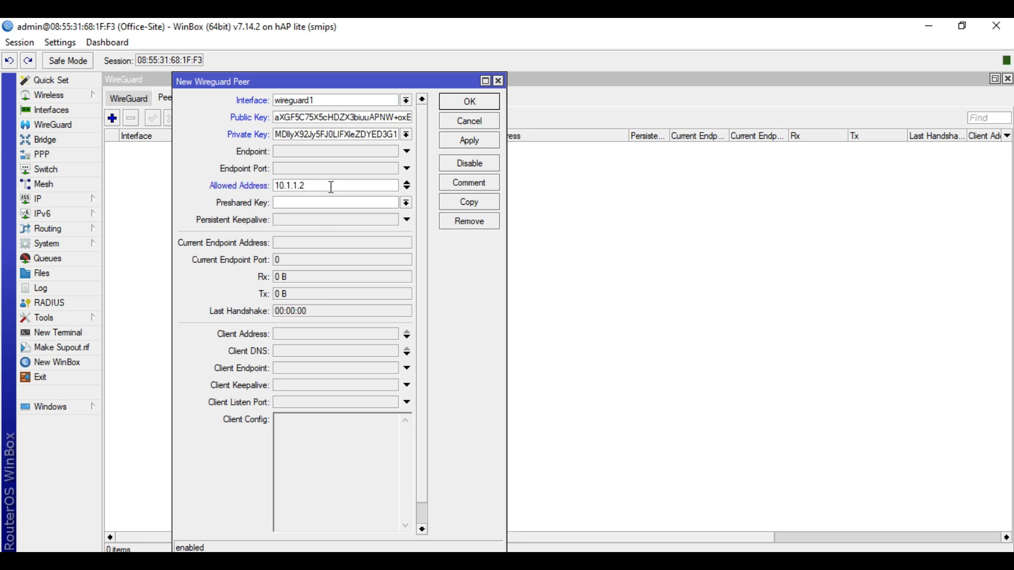
{"action": "left_click", "coordinate": [483, 146]}
{"action": "left_click", "coordinate": [480, 104]}
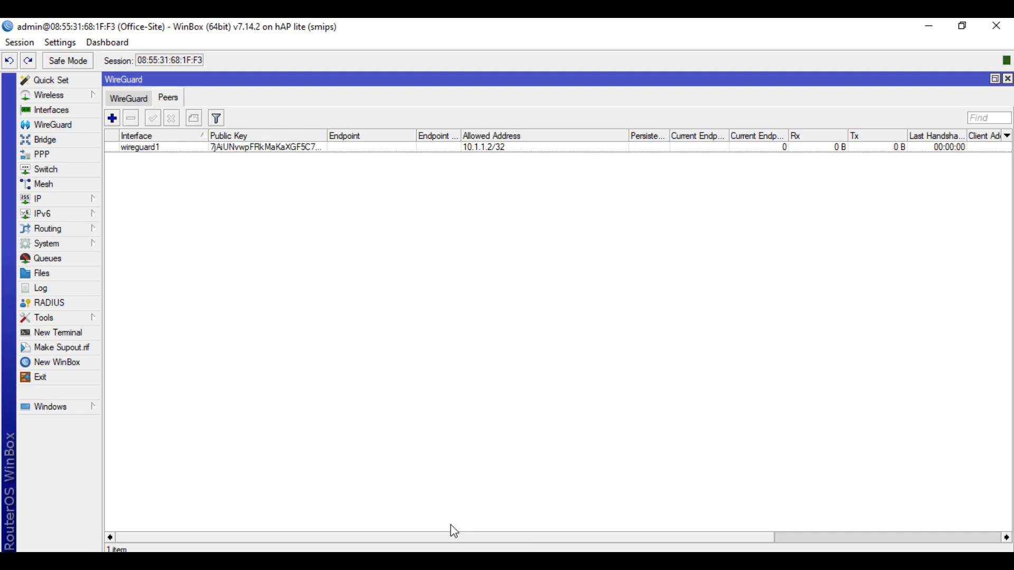
- View the network diagram in VPN.pdf and cancel WinBox's automatic reconnection to the router
{"action": "left_click", "coordinate": [929, 26]}
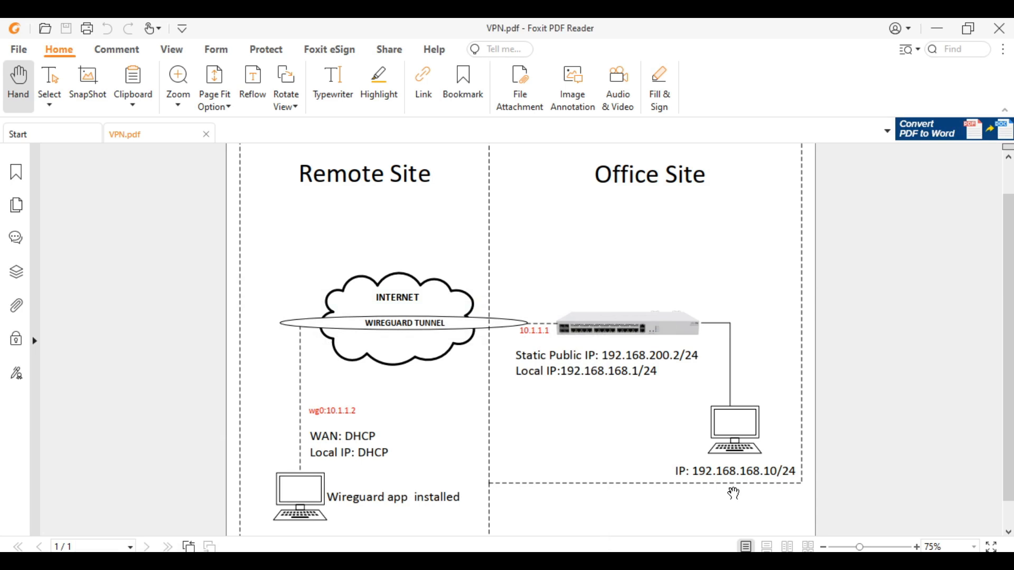
{"action": "key", "text": "alt+Tab"}
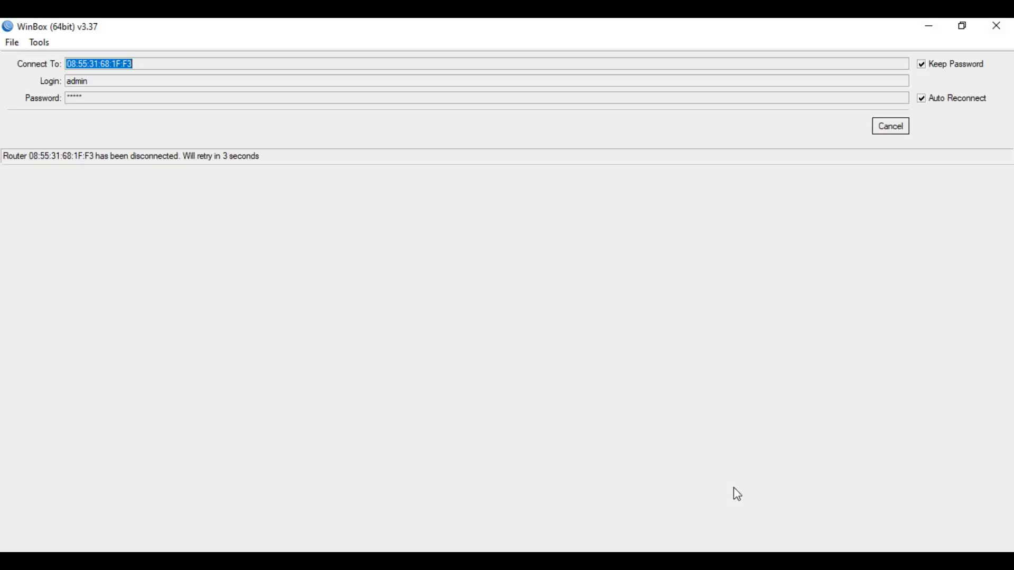
{"action": "left_click", "coordinate": [876, 129]}
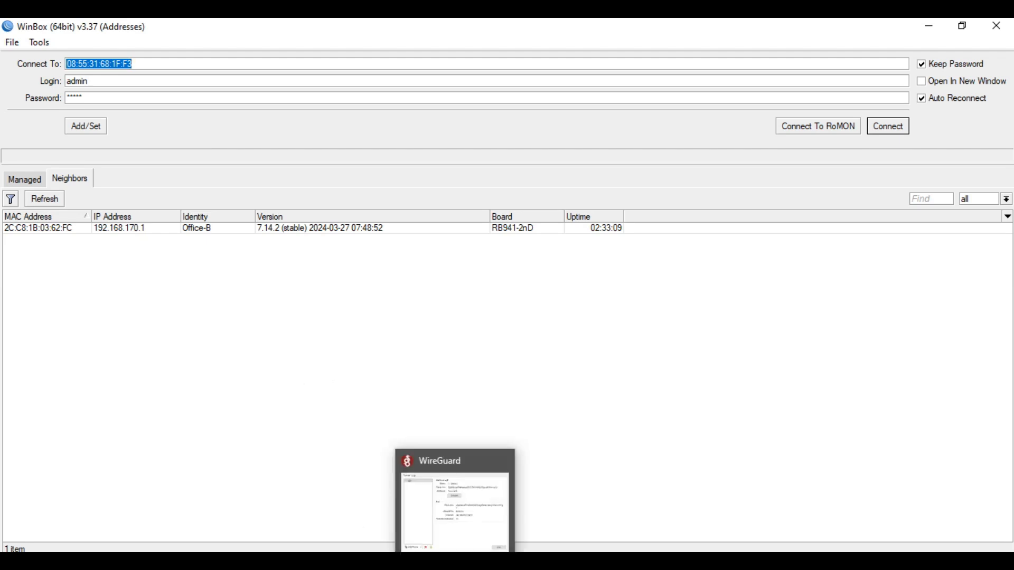
- Activate the wg0 tunnel in WireGuard and check its latest handshake
{"action": "left_click", "coordinate": [455, 506]}
{"action": "left_click", "coordinate": [297, 237]}
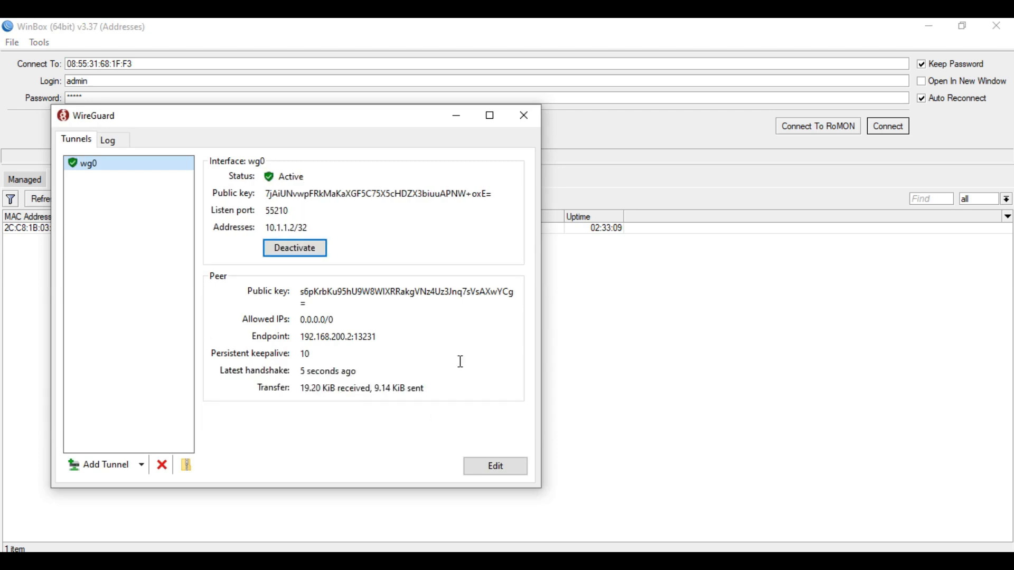
{"action": "left_click_drag", "start_coordinate": [299, 371], "coordinate": [386, 372]}
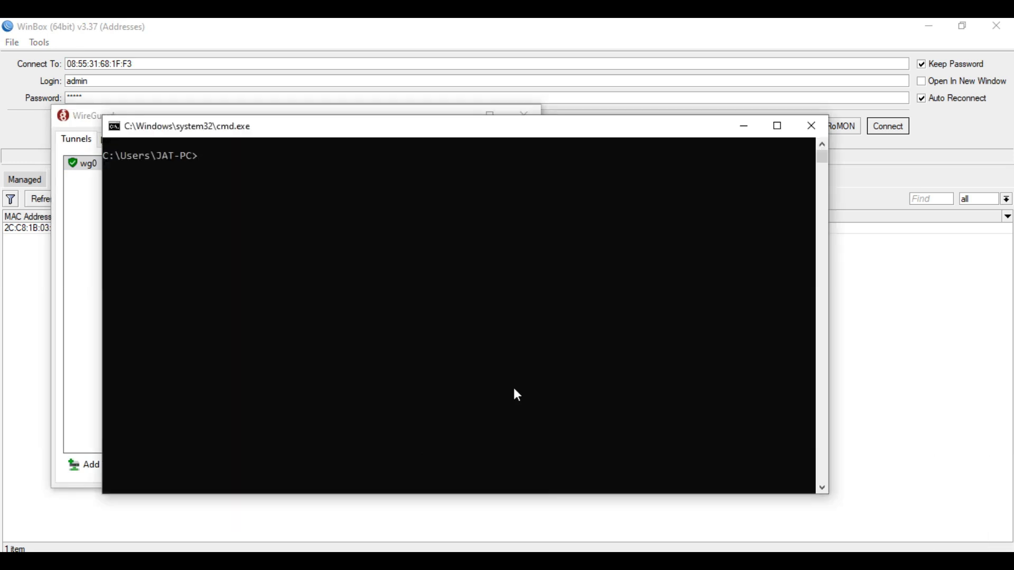
- Ping the router's tunnel address 10.1.1.1 from the Command Prompt, checking the address in VPN.pdf
{"action": "type", "text": "ping"}
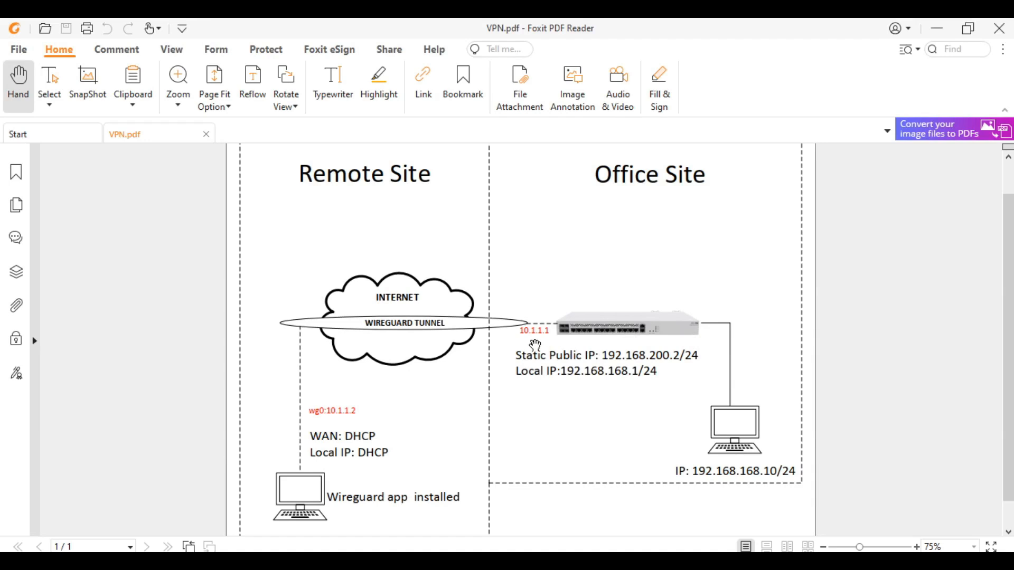
{"action": "left_click", "coordinate": [937, 28]}
{"action": "left_click", "coordinate": [557, 370]}
{"action": "type", "text": "10.1.1.1"}
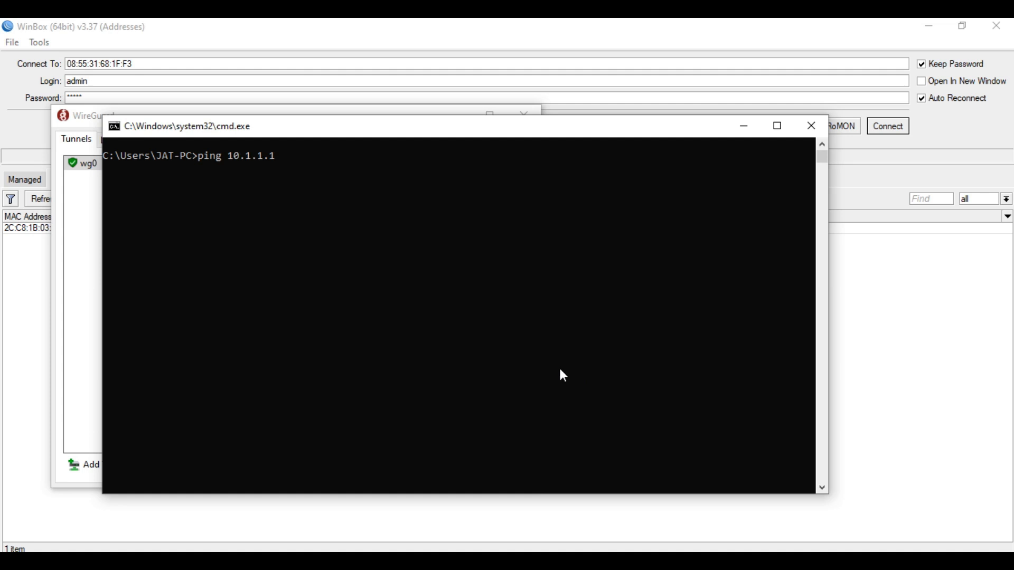
{"action": "key", "text": "Return"}
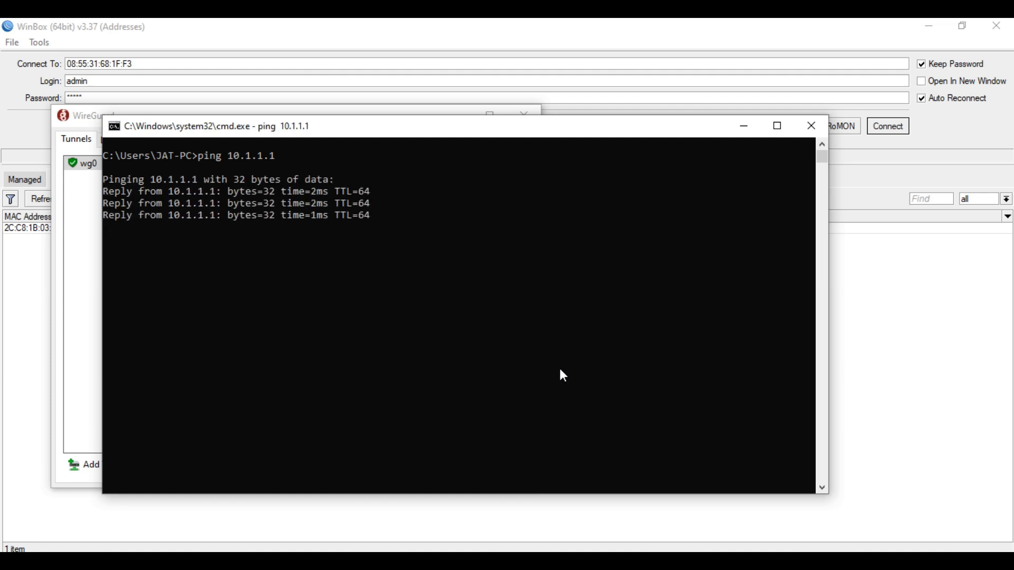
- Ping the office router's local IP 192.168.168.1, taking the address from VPN.pdf
{"action": "key", "text": "Up"}
{"action": "key", "text": "BackSpace"}
{"action": "key", "text": "BackSpace"}
{"action": "key", "text": "BackSpace"}
{"action": "key", "text": "BackSpace"}
{"action": "key", "text": "BackSpace"}
{"action": "key", "text": "BackSpace"}
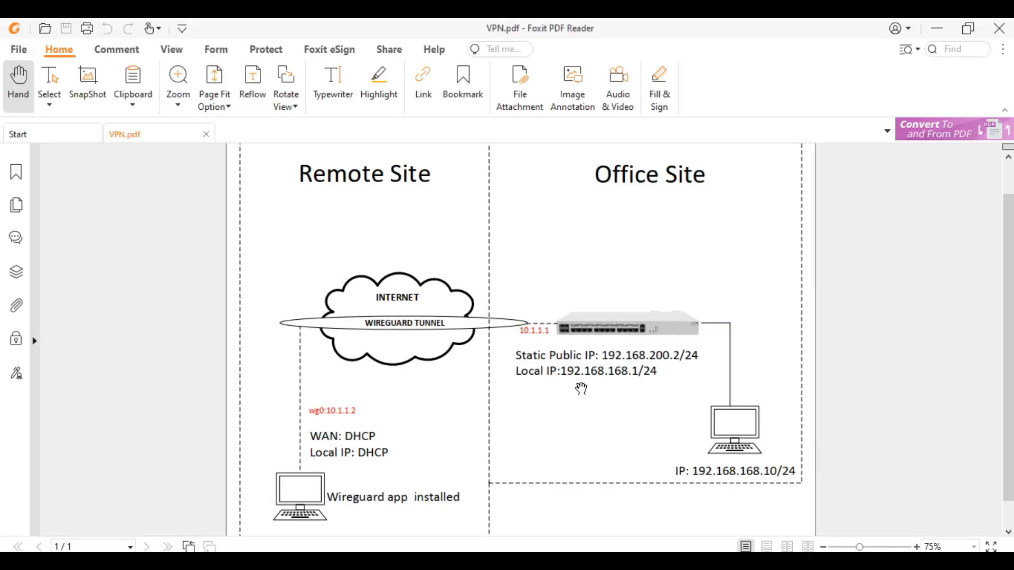
{"action": "left_click_drag", "start_coordinate": [564, 372], "coordinate": [658, 372]}
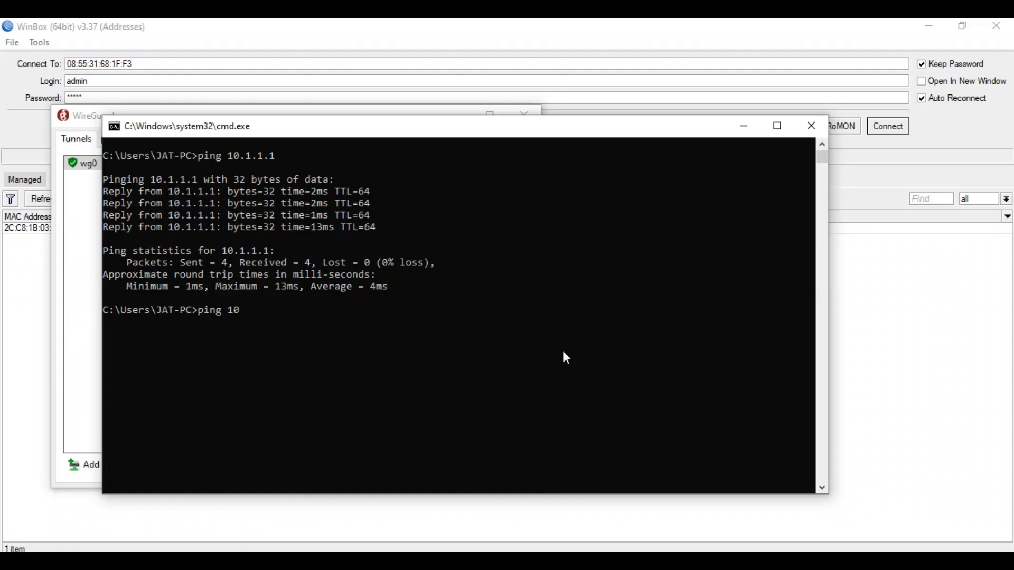
{"action": "key", "text": "BackSpace"}
{"action": "type", "text": "92.168.168.1"}
{"action": "key", "text": "Return"}
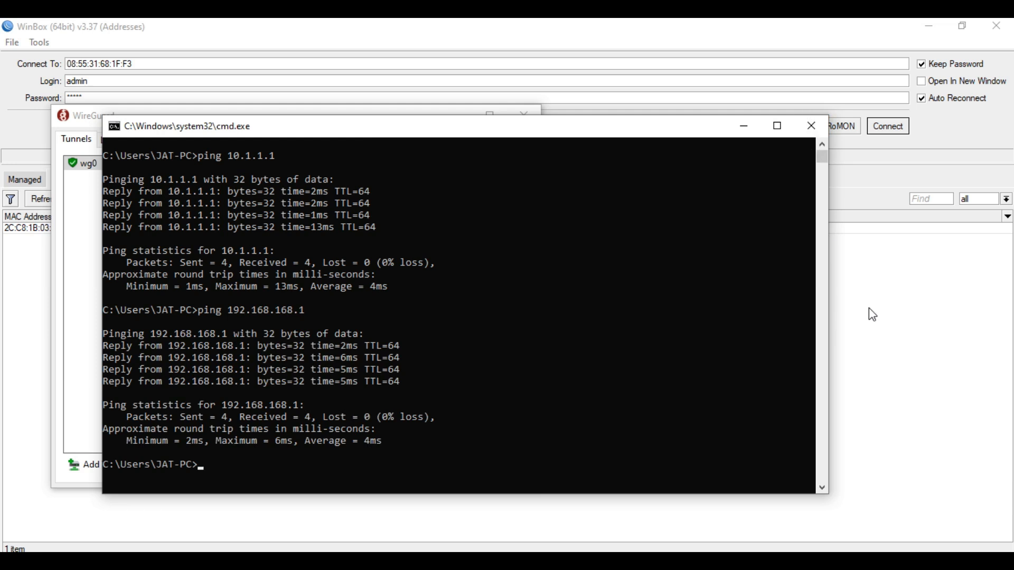
- Connect WinBox to the office router through the tunnel at 10.1.1.1 with the saved admin login
{"action": "left_click", "coordinate": [479, 237]}
{"action": "double_click", "coordinate": [192, 67]}
{"action": "type", "text": "10.1.1.1"}
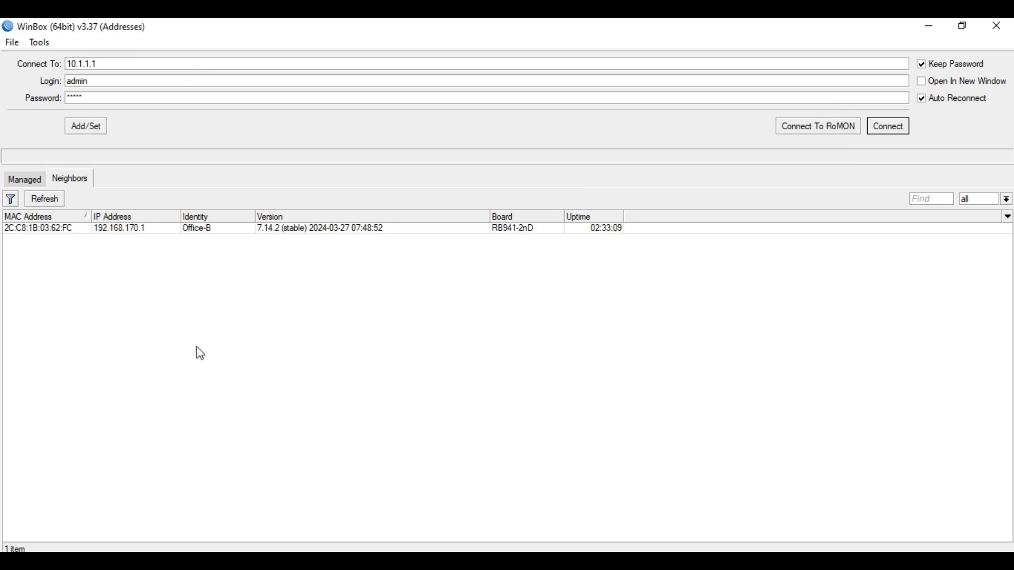
{"action": "left_click", "coordinate": [885, 129]}
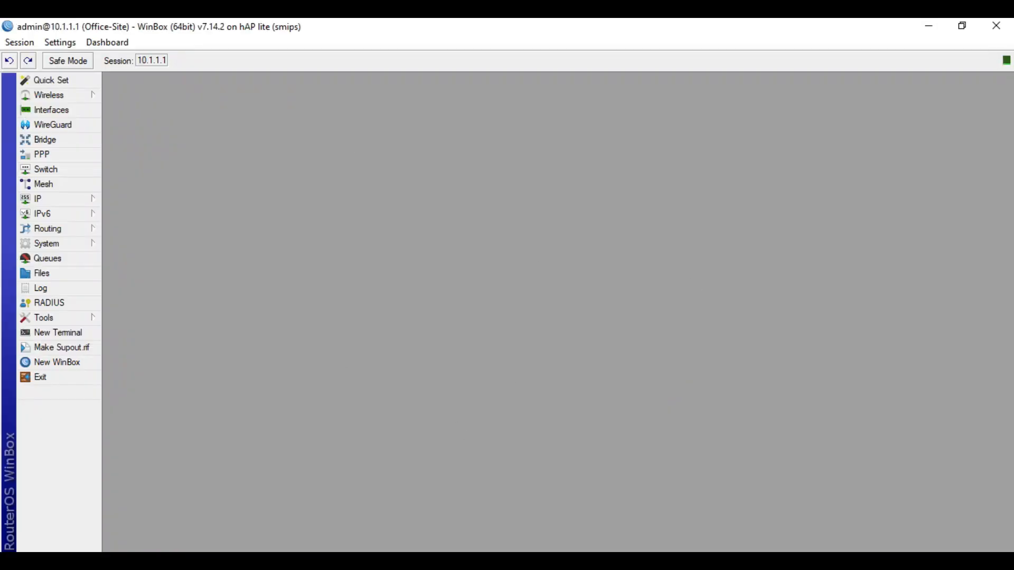
- Deactivate the wg0 tunnel in WireGuard, return to the Command Prompt and dismiss the notification
{"action": "key", "text": "alt+Tab"}
{"action": "left_click", "coordinate": [304, 250]}
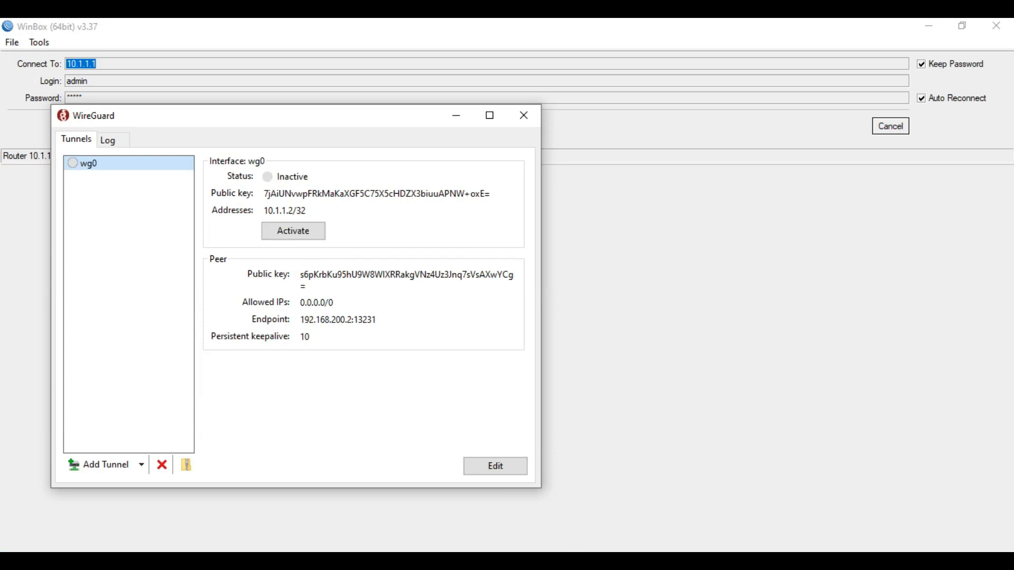
{"action": "left_click", "coordinate": [432, 560]}
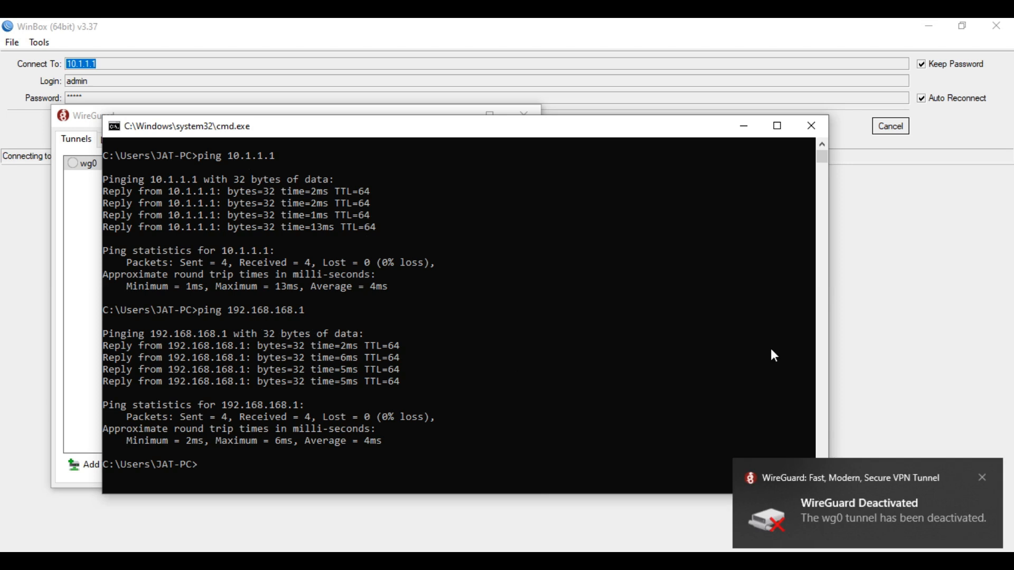
{"action": "left_click", "coordinate": [980, 478]}
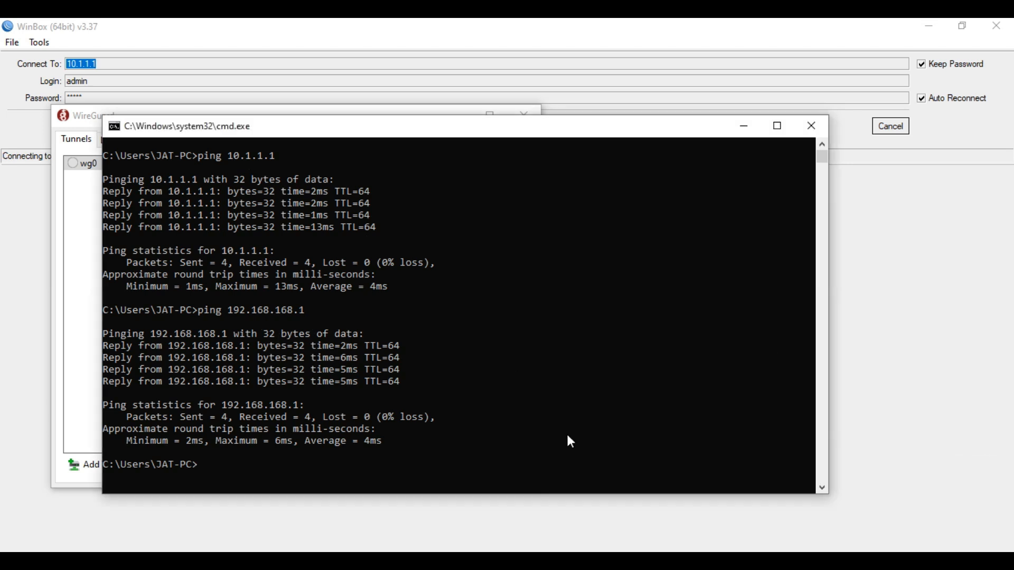
- Ping 10.1.1.1 and 192.168.168.1 with the tunnel deactivated, stopping each ping early
{"action": "type", "text": "ping 10.1.1.1"}
{"action": "key", "text": "Return"}
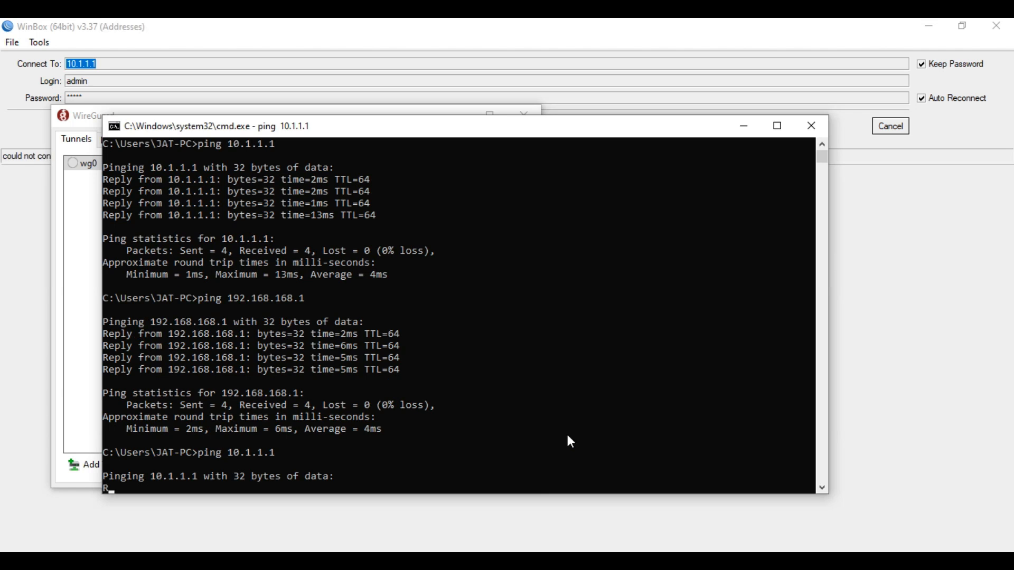
{"action": "key", "text": "ctrl+c"}
{"action": "key", "text": "Up"}
{"action": "key", "text": "Up"}
{"action": "key", "text": "Return"}
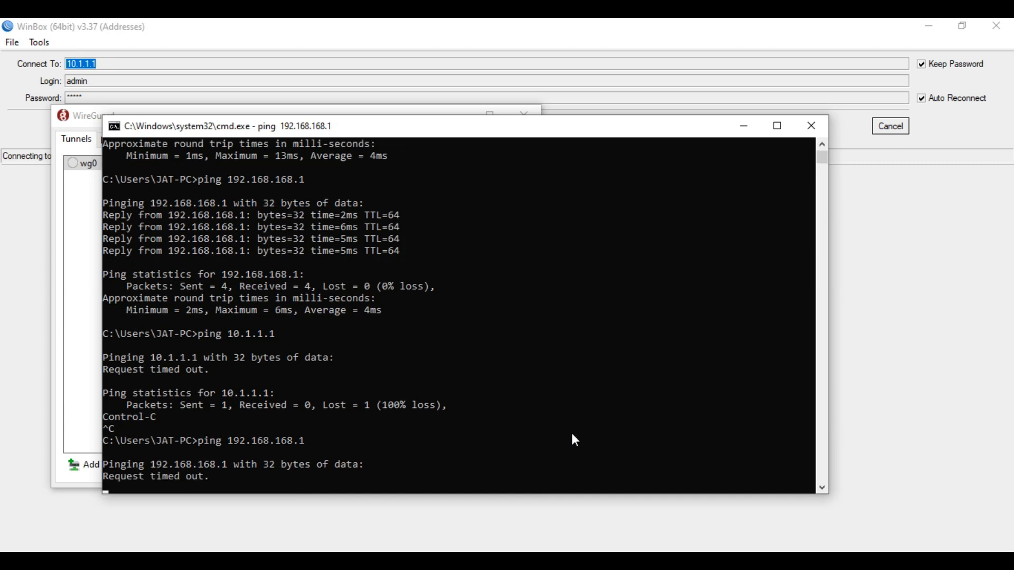
{"action": "key", "text": "ctrl+c"}
- Reactivate the wg0 tunnel in WireGuard and ping 192.168.168.1 again
{"action": "left_click", "coordinate": [81, 342]}
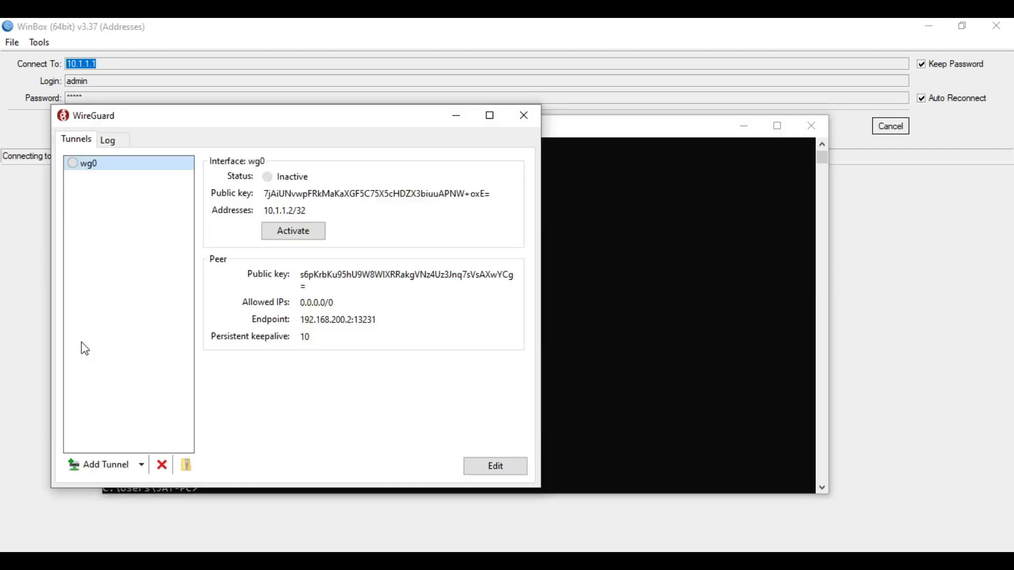
{"action": "left_click", "coordinate": [295, 235]}
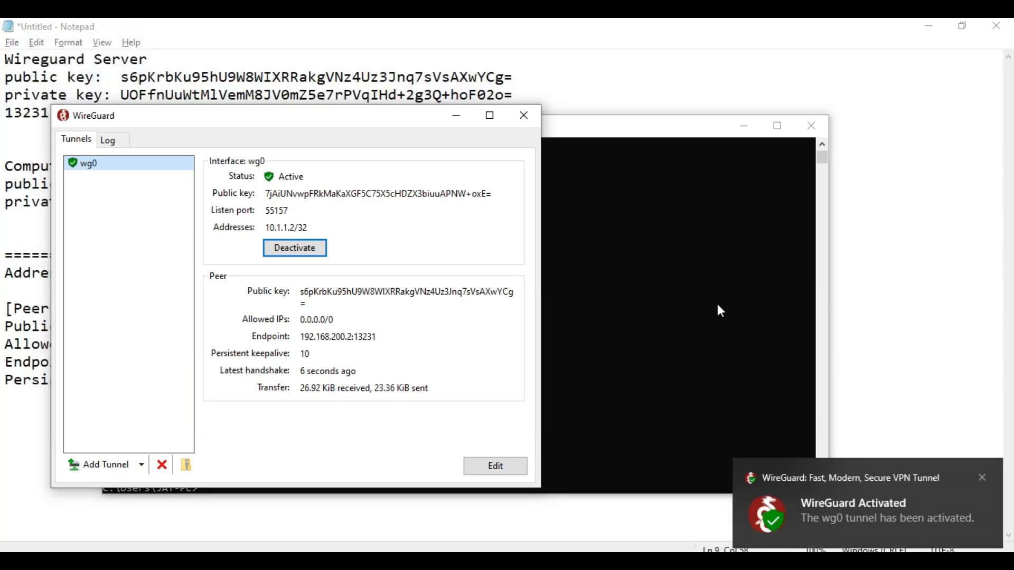
{"action": "left_click", "coordinate": [656, 352]}
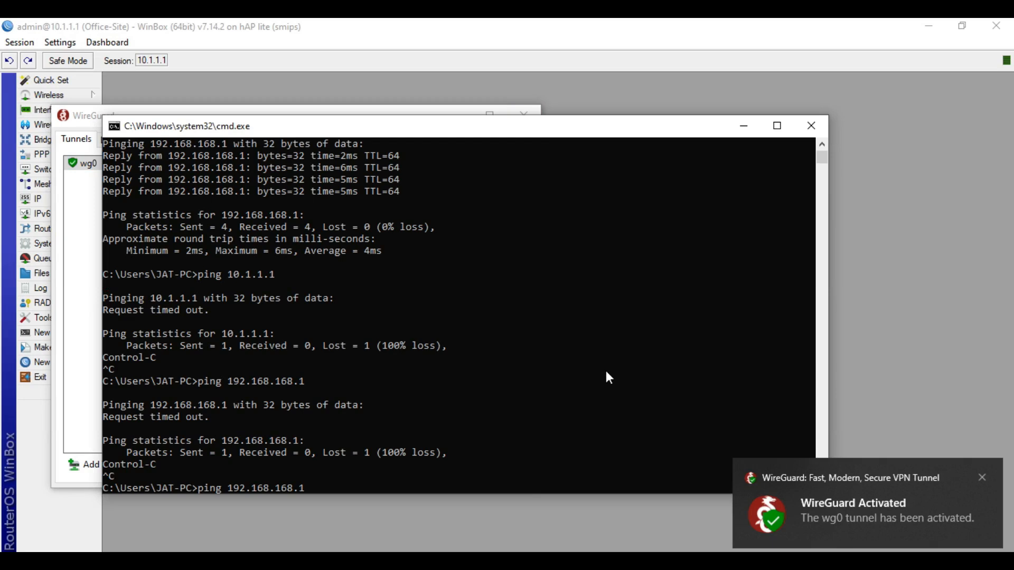
{"action": "key", "text": "Return"}
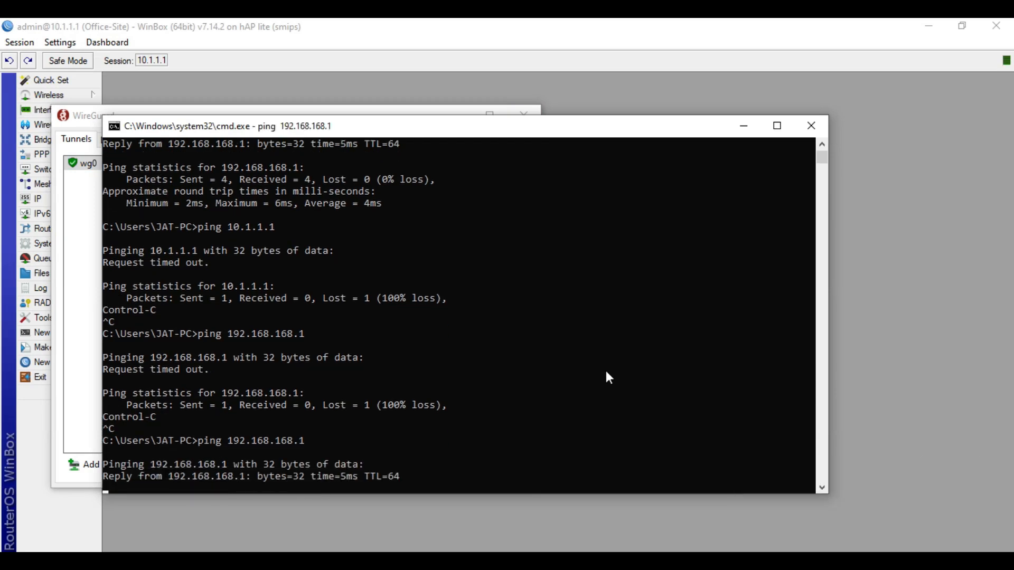